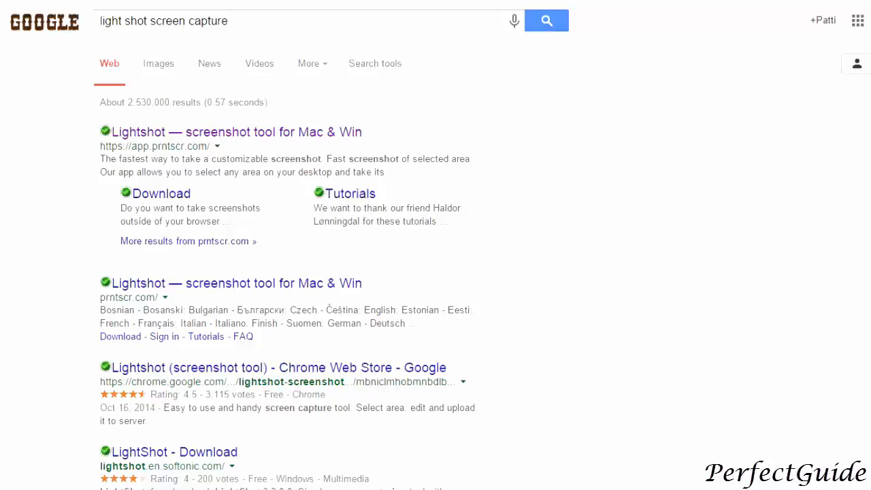
Try capturing a 1339x286 area covering the first Lightshot search result and saving it as a JPEG.
key(Print)
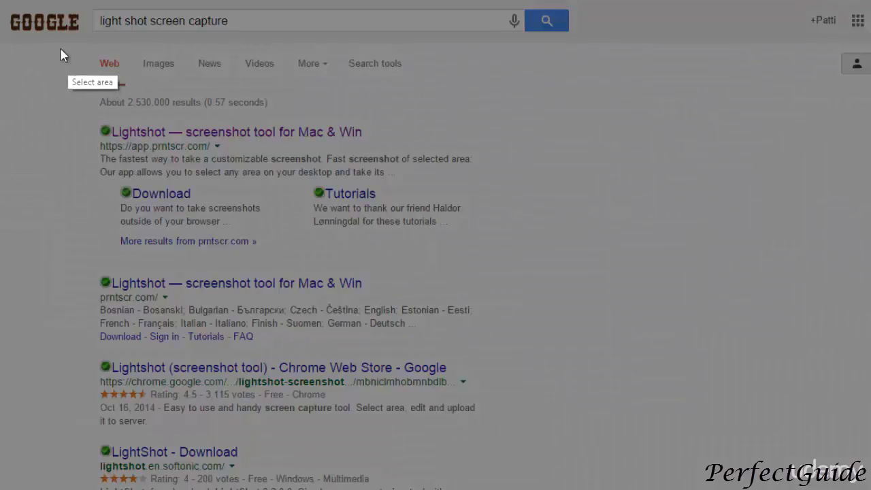
drag(9, 44, 870, 253)
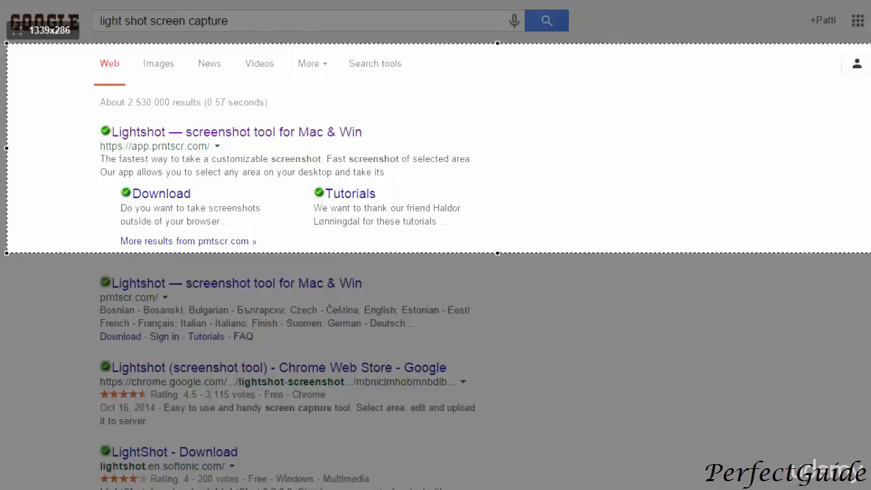
drag(870, 253, 870, 253)
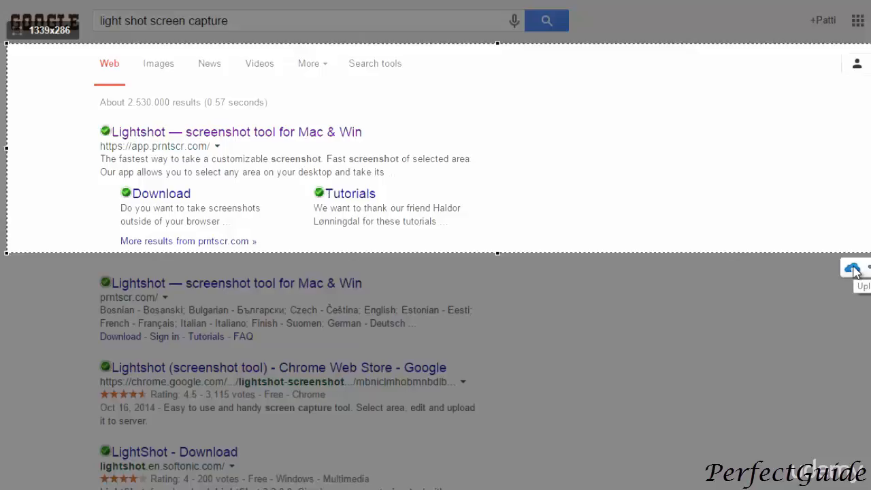
key(ctrl+s)
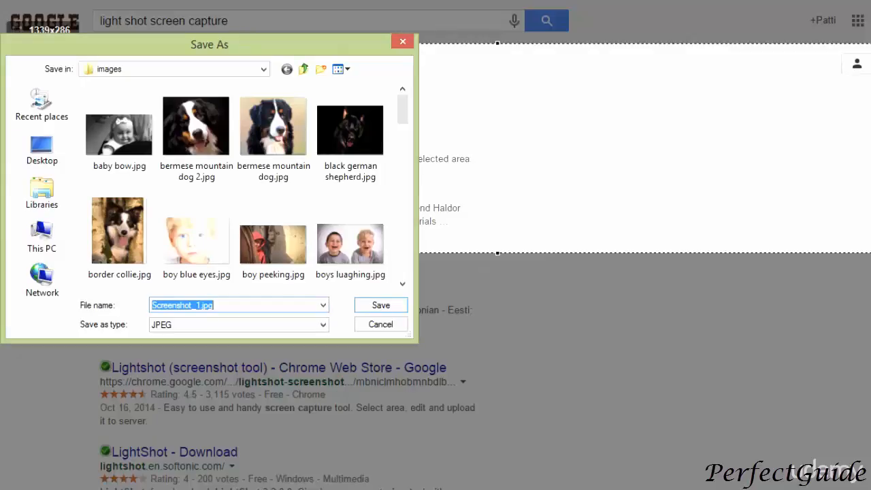
click(381, 328)
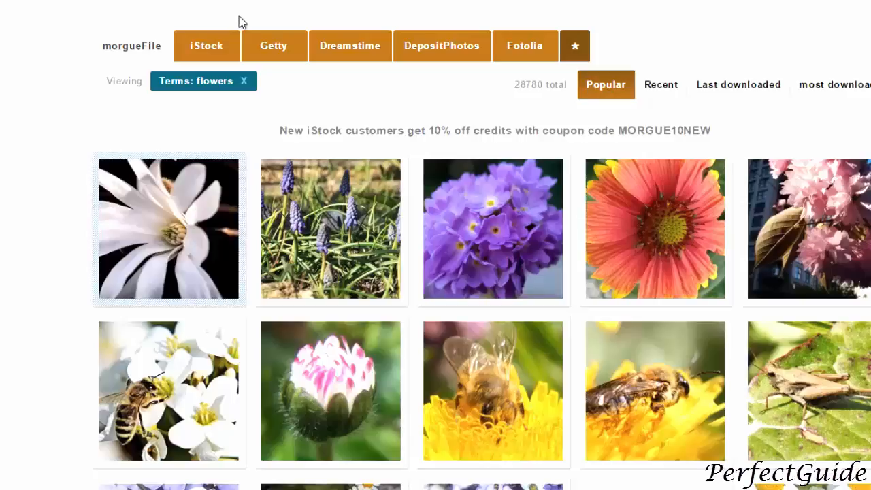
Browse the morgueFile flower photos, open the insect on white and orange buds, and download the image.
mouse_move(155, 233)
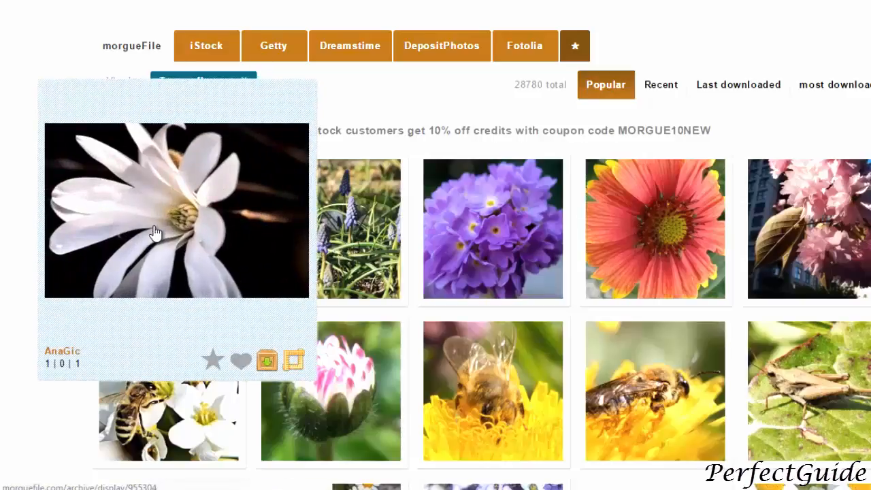
scroll(337, 320, down, 2)
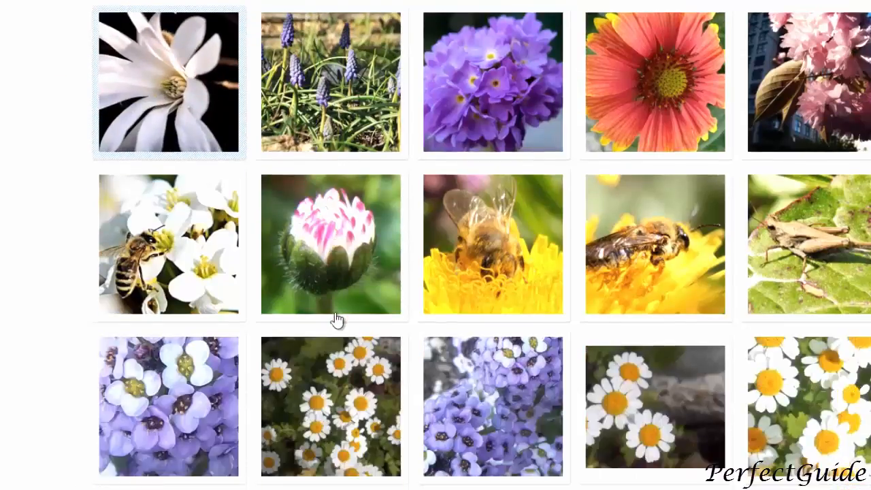
scroll(336, 320, down, 4)
mouse_move(337, 321)
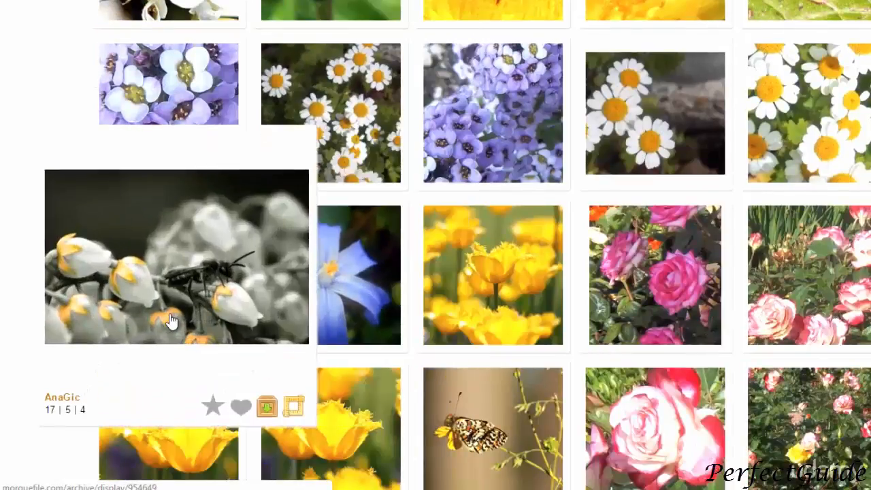
click(170, 321)
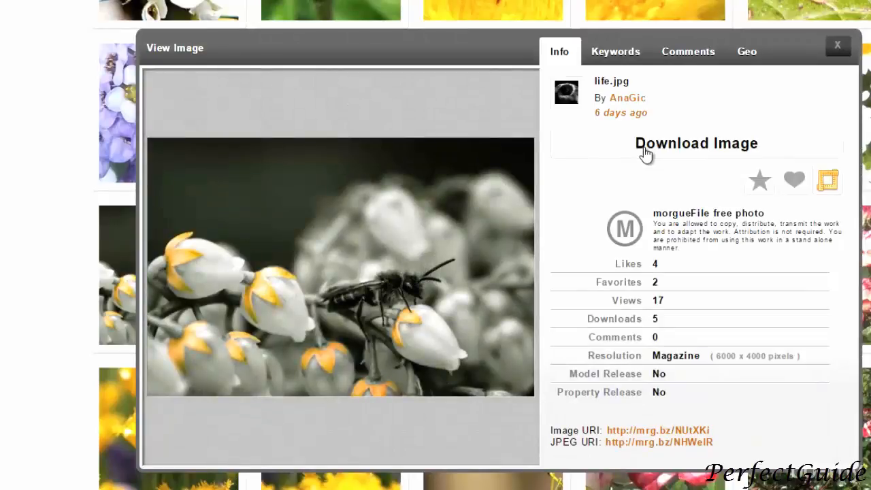
click(645, 154)
Capture a banner-shaped area of about 527x207 pixels across the previewed insect and flower bud photo.
key(Print)
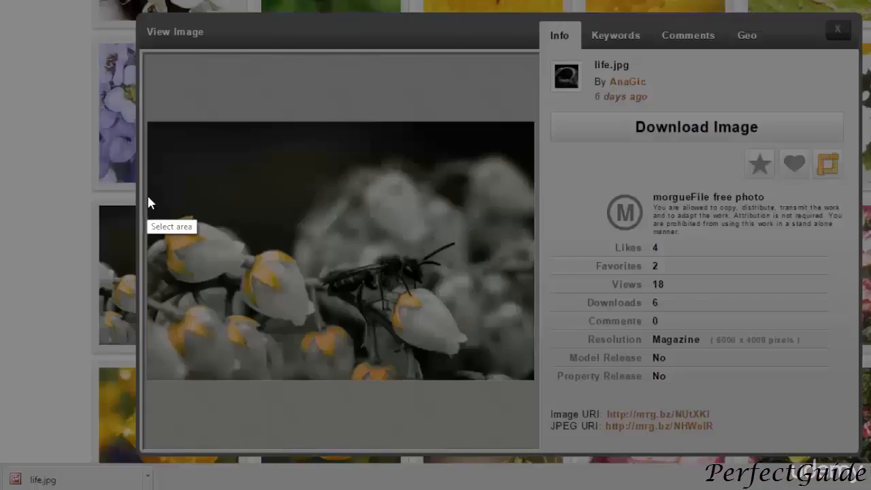
drag(147, 196, 534, 348)
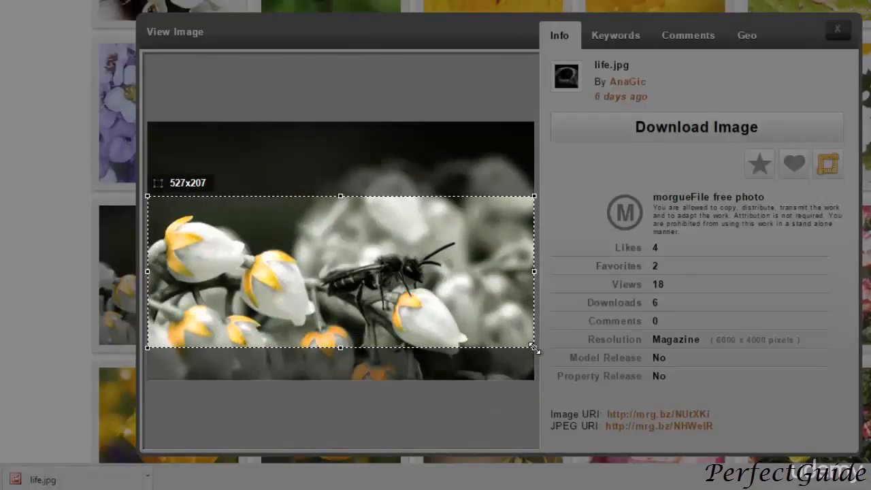
drag(533, 348, 536, 355)
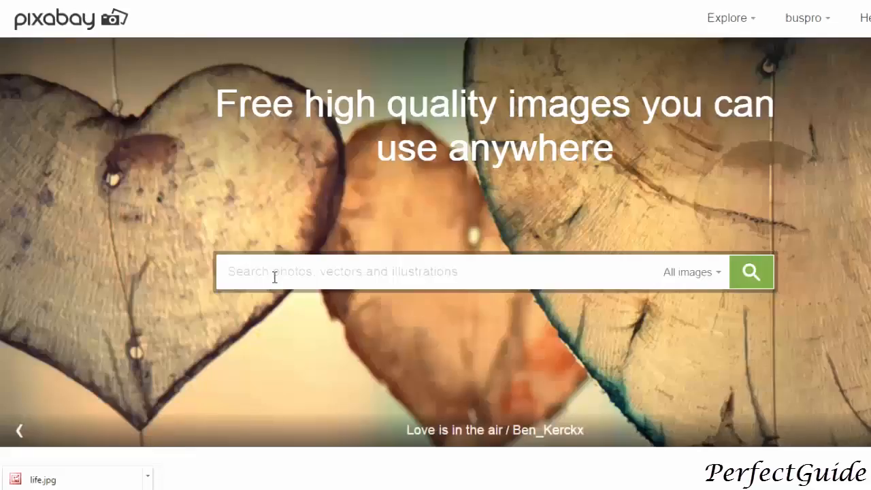
Search Pixabay for "flowers" and download the white daisies photo in size L, 1920 x 1280.
text(flowers)
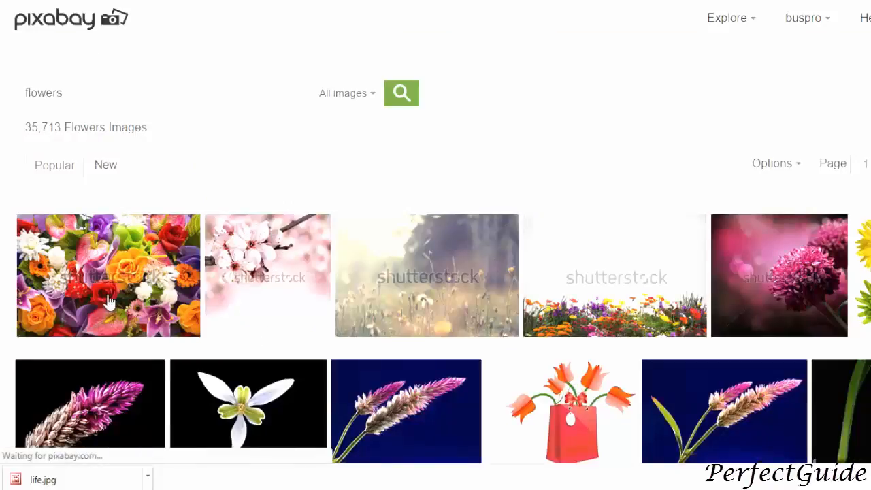
mouse_move(783, 297)
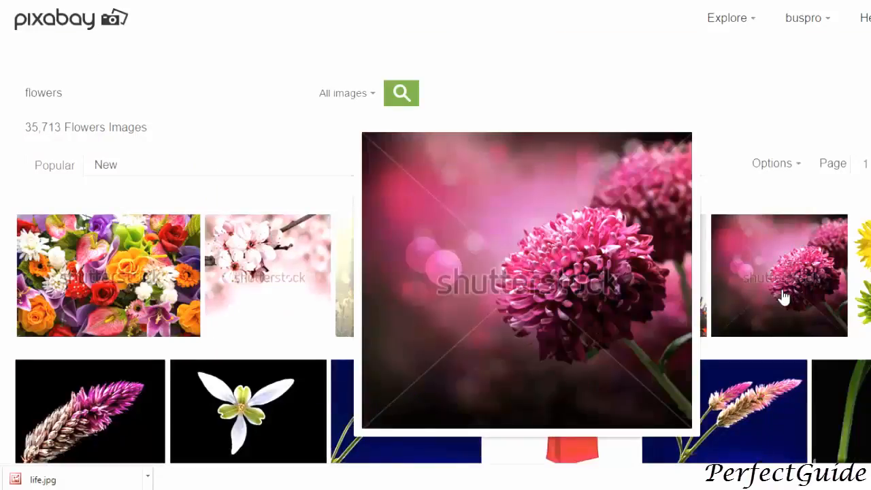
scroll(783, 297, down, 3)
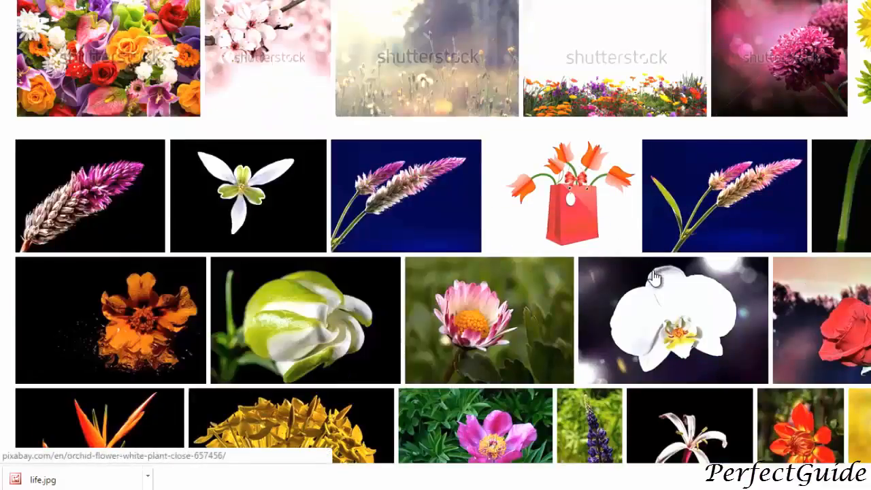
scroll(652, 277, down, 2)
mouse_move(652, 278)
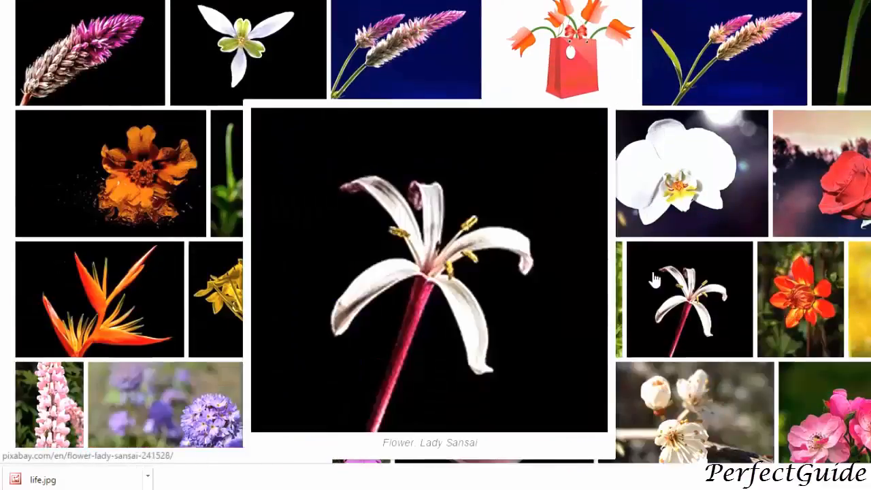
scroll(652, 277, down, 1)
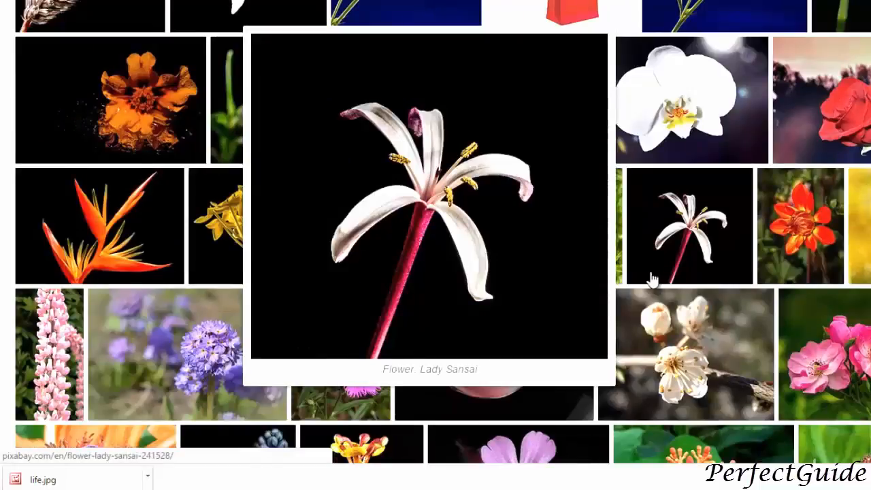
scroll(651, 279, down, 2)
scroll(652, 279, down, 1)
scroll(651, 279, down, 3)
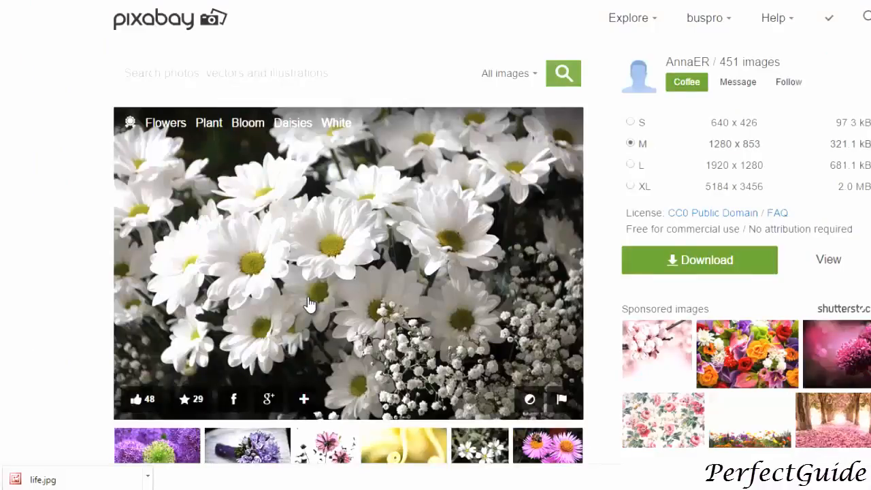
click(630, 165)
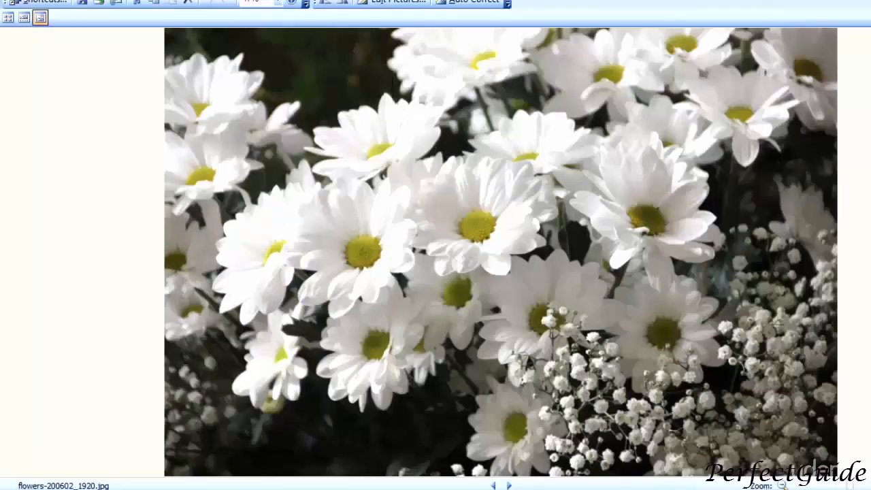
Capture a wide banner strip across the white daisies in the opened flowers-200602_1920.jpg.
key(Print)
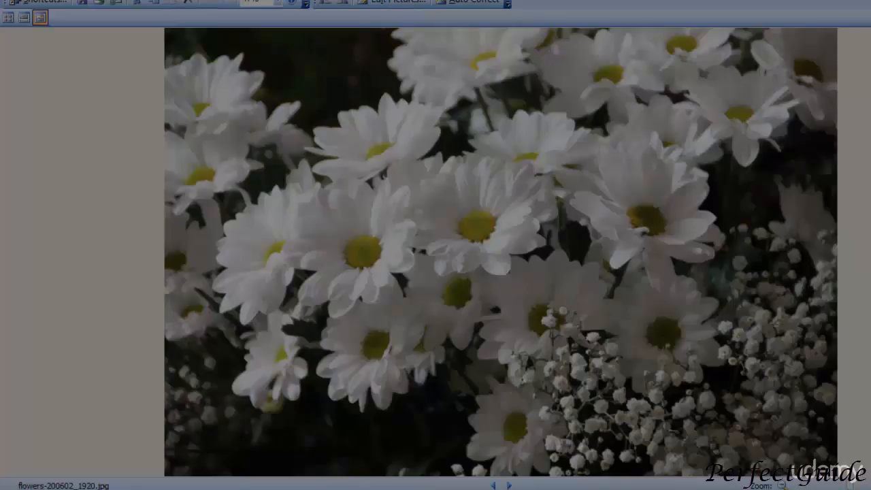
drag(163, 84, 786, 252)
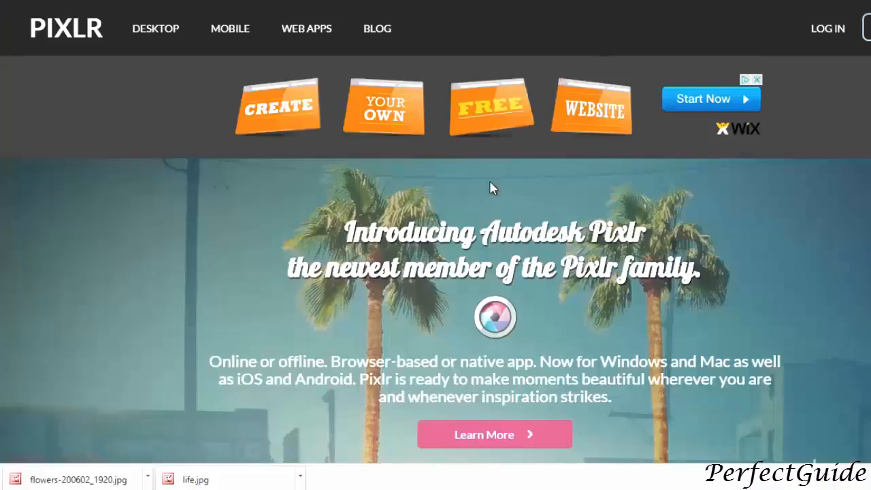
Launch the Pixlr Express web app and open the captured daisies banner image from the computer.
click(298, 34)
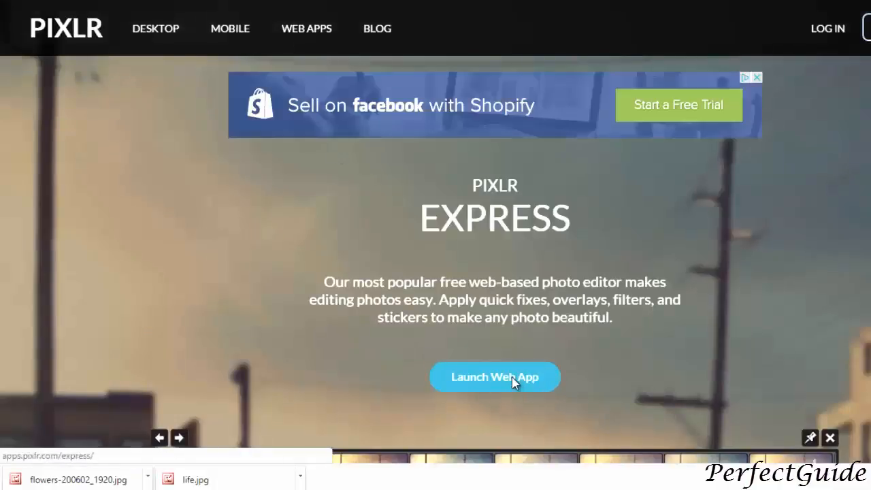
click(513, 383)
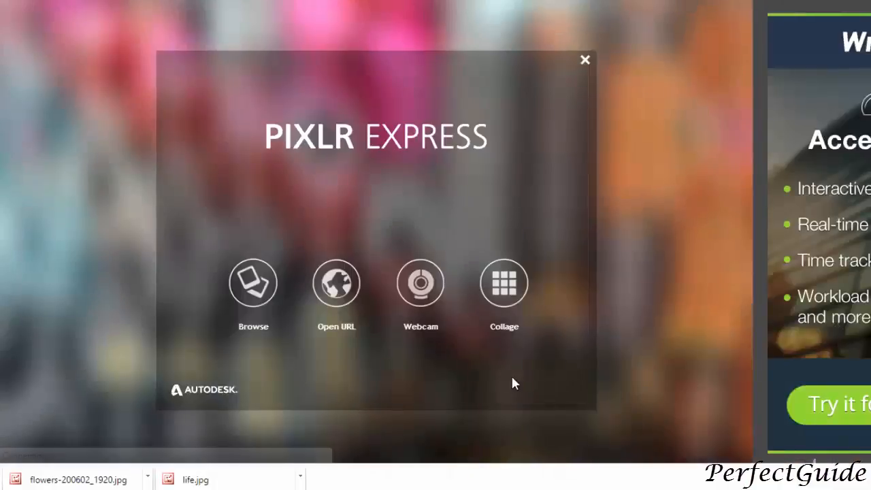
click(264, 297)
double_click(346, 87)
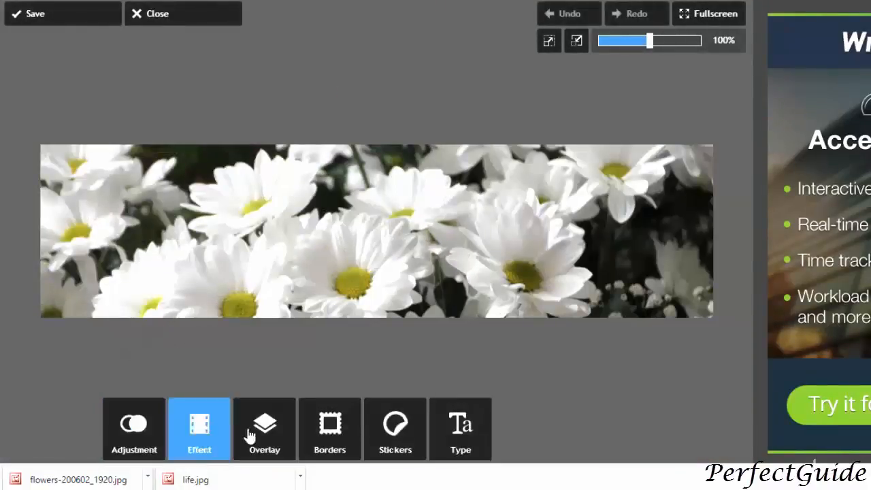
Preview the Amalia overlay on the daisies banner and apply a cooler, whiter overlay from the Olga set.
click(264, 421)
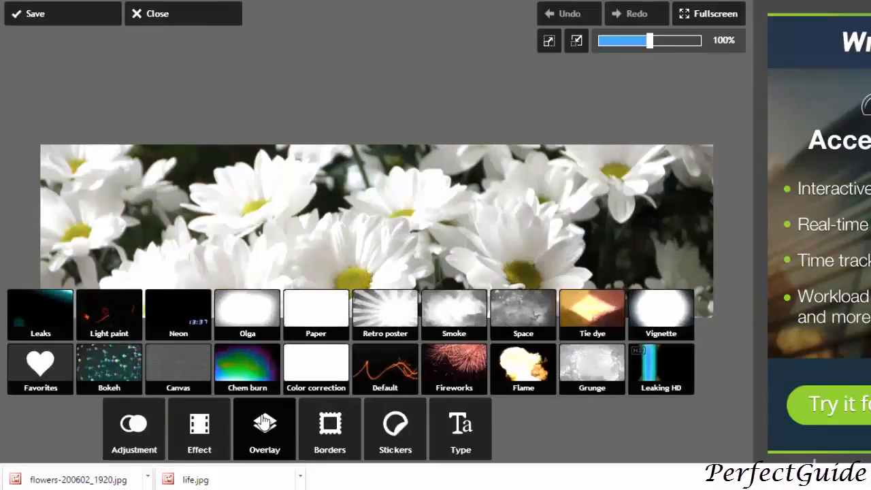
click(265, 326)
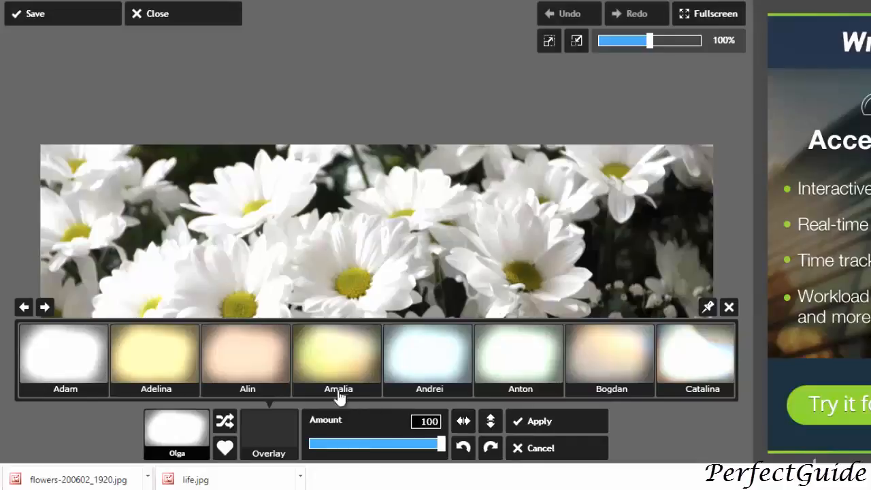
click(325, 364)
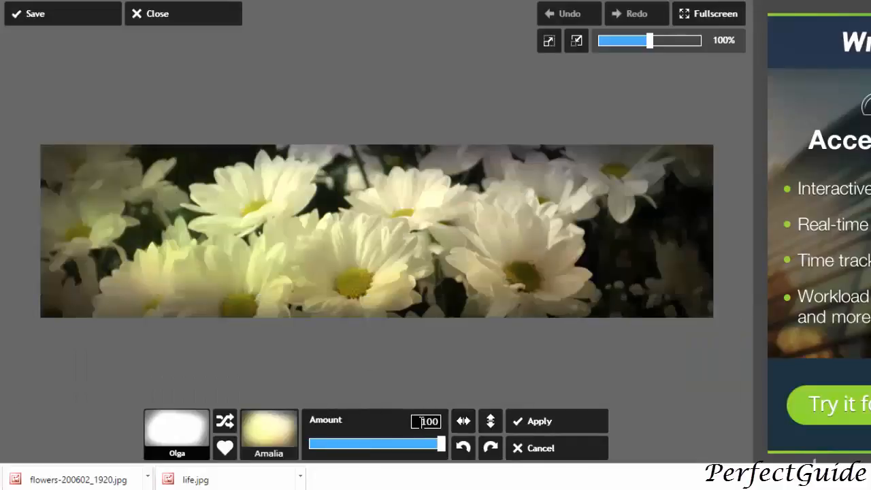
click(540, 421)
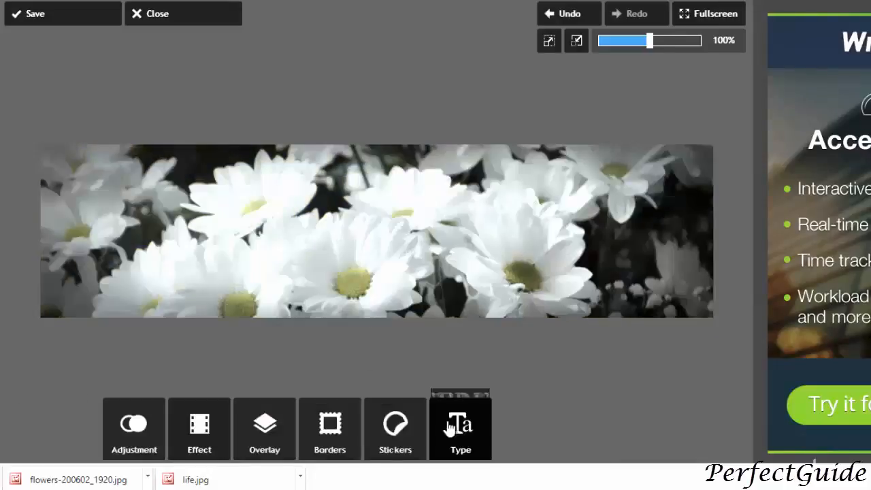
Add the text "Beautiful Flowers" in dark red ArmWrestler from the Sans fonts, positioned across the lower part of the banner.
click(460, 428)
click(571, 381)
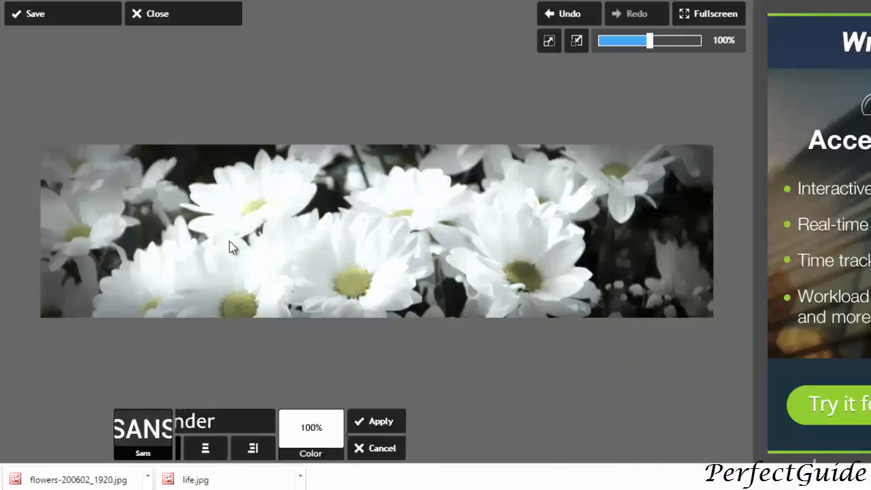
click(198, 420)
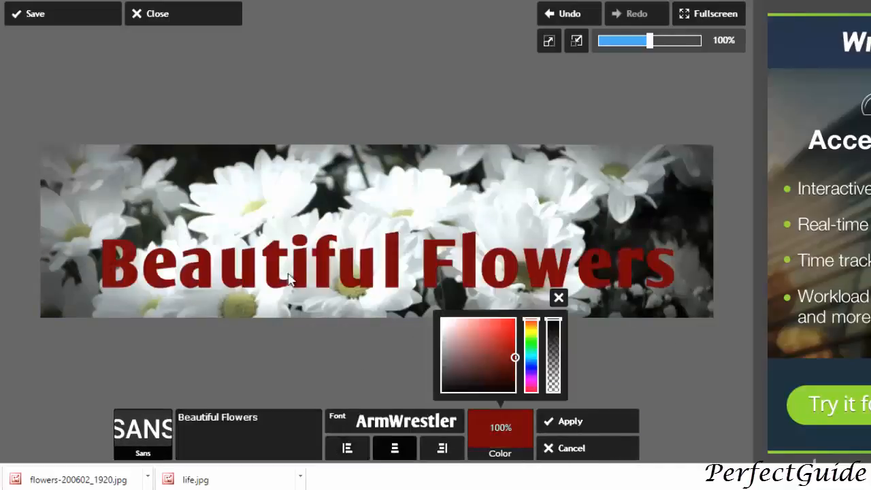
drag(247, 280, 278, 288)
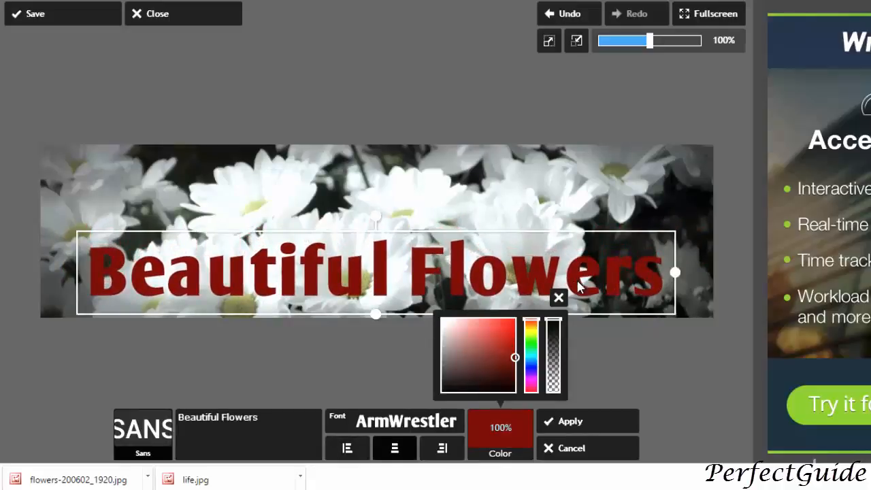
click(558, 297)
click(567, 421)
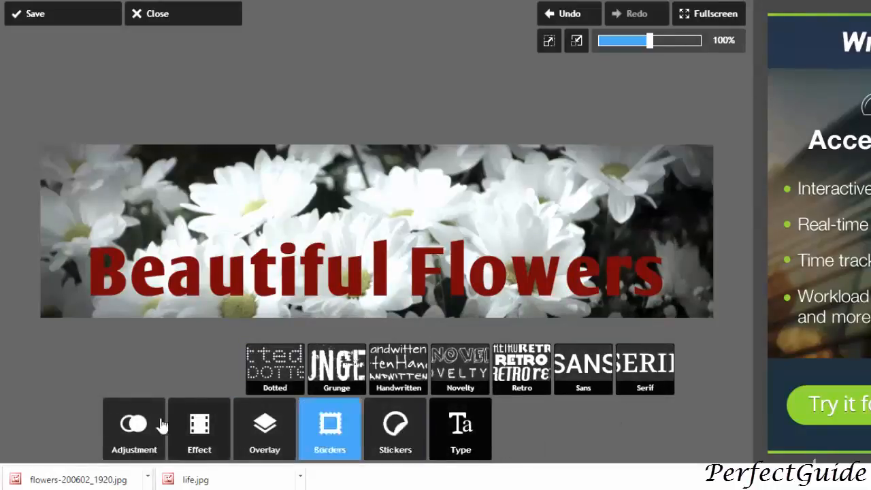
Save the banner as the JPEG image flowers.jpg with quality 85.
click(59, 16)
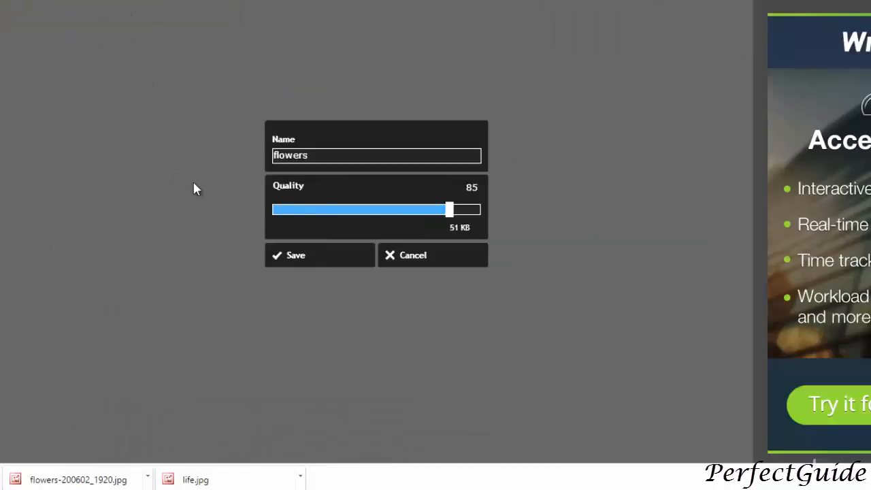
click(316, 258)
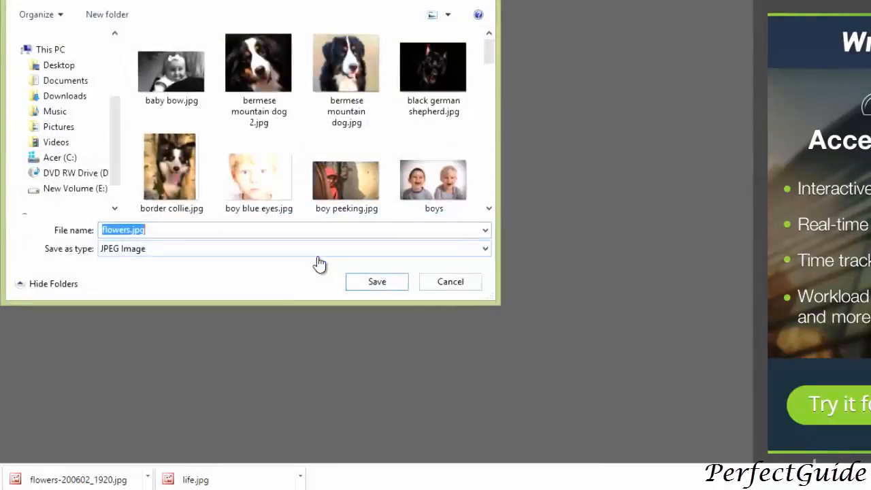
click(377, 285)
click(527, 234)
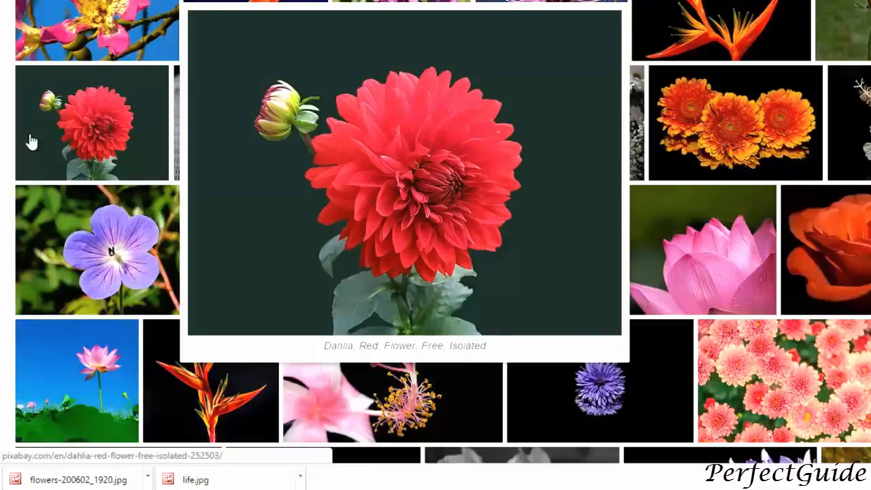
Capture a 500x330 area around the red dahlia preview and save it as the JPEG image flower2.jpg in the images folder.
key(Print)
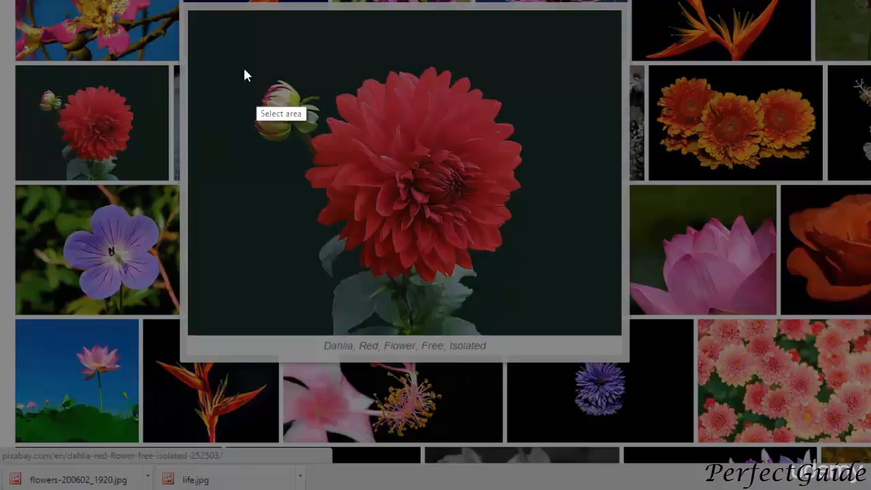
drag(211, 65, 577, 305)
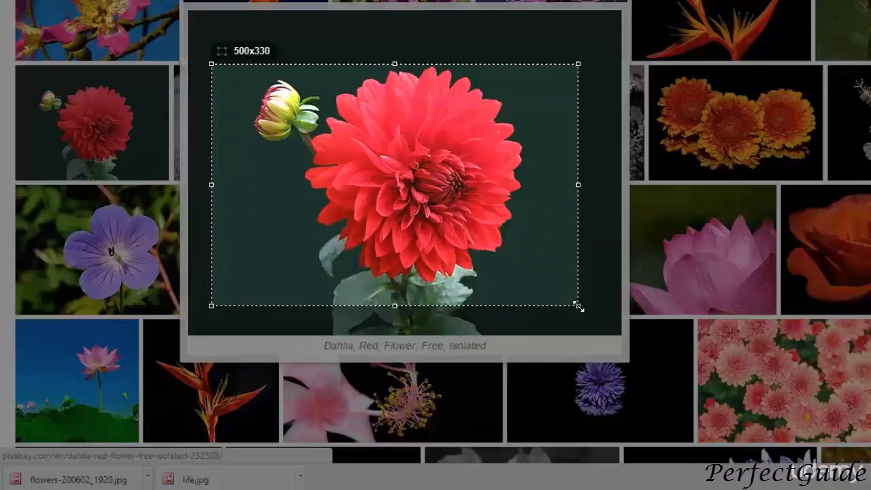
drag(578, 305, 577, 305)
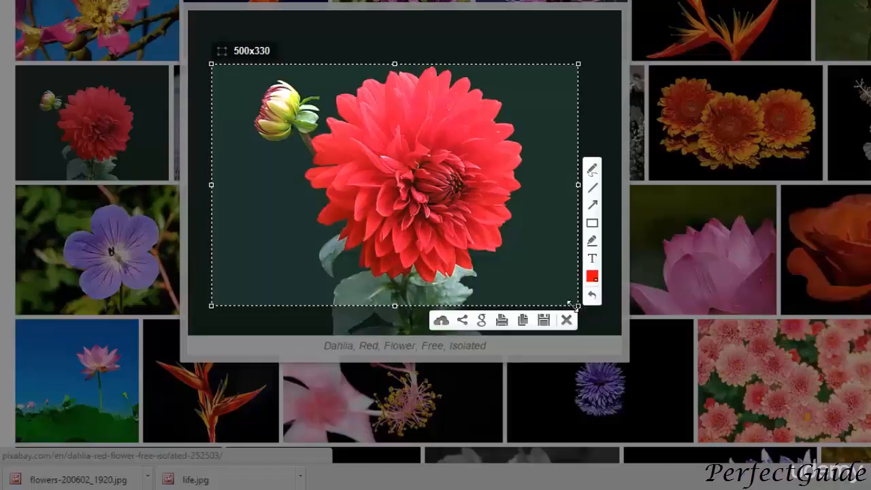
click(542, 321)
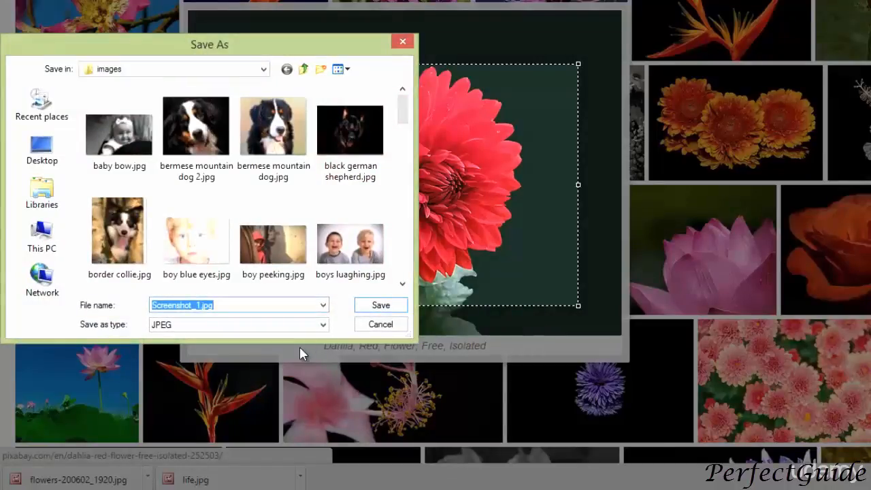
text(flower)
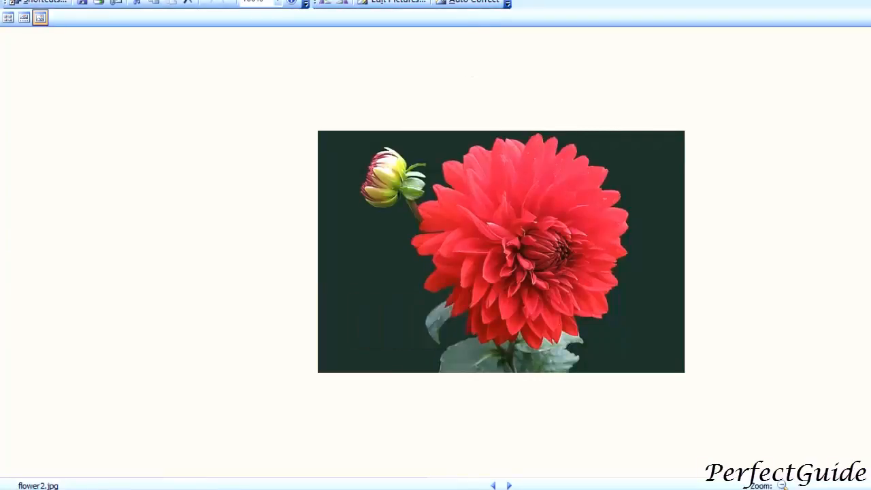
Crop flower2.jpg in the picture editor by pulling in its upper-right corner to trim the dark background beside the flower.
click(390, 3)
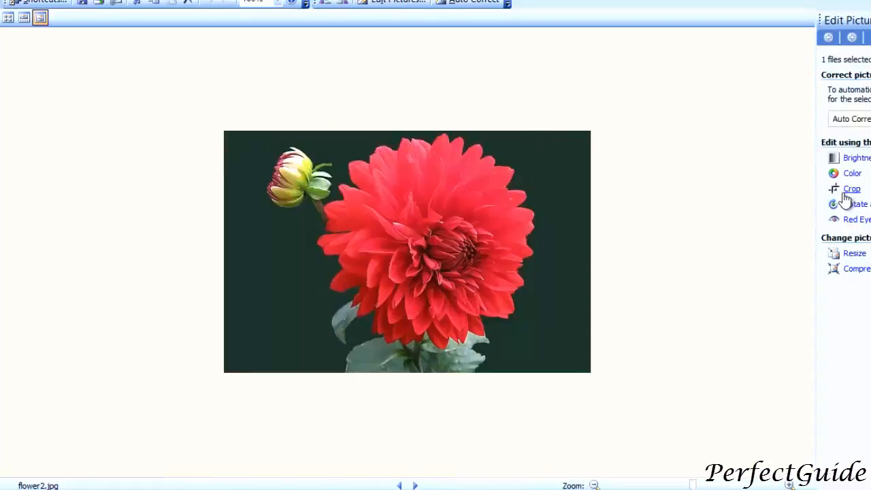
click(850, 189)
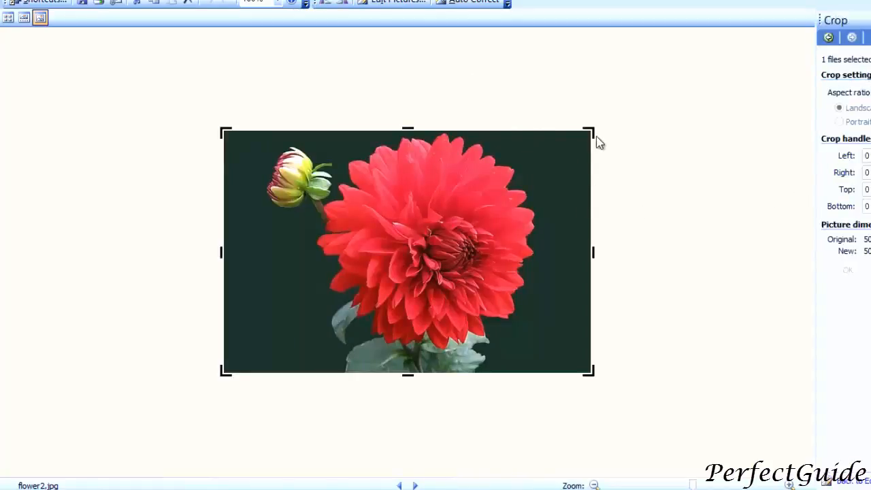
drag(593, 136, 559, 141)
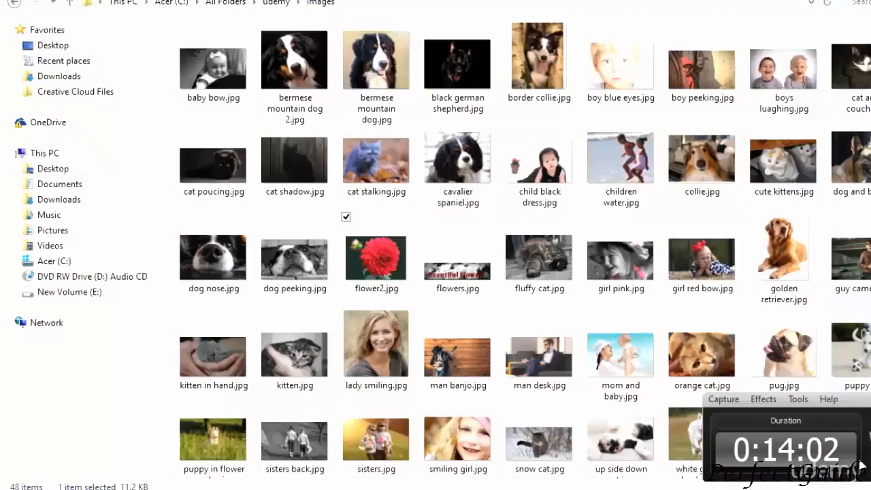
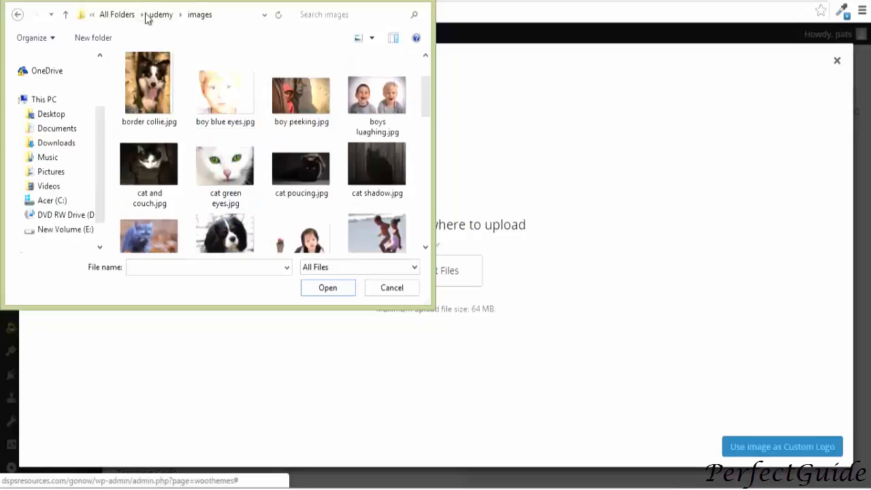
Upload logo4.PNG from the udemy folder as the custom logo of the Mystile theme.
click(159, 15)
scroll(192, 141, down, 10)
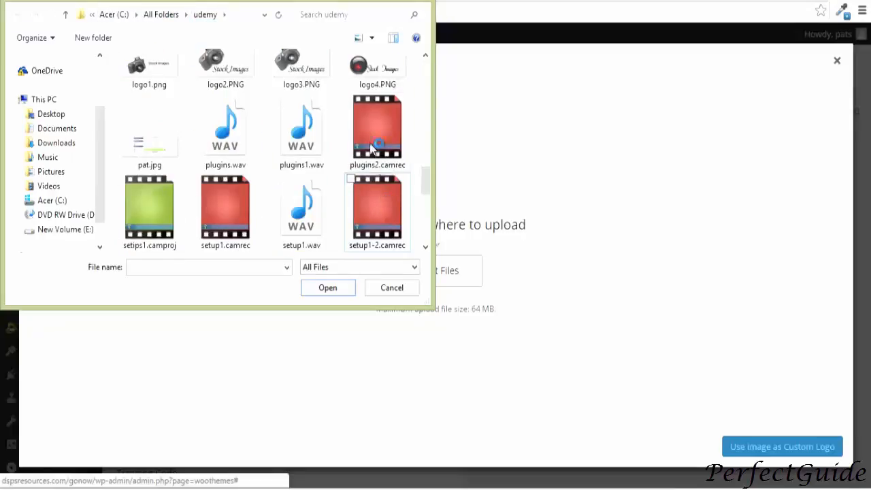
click(374, 68)
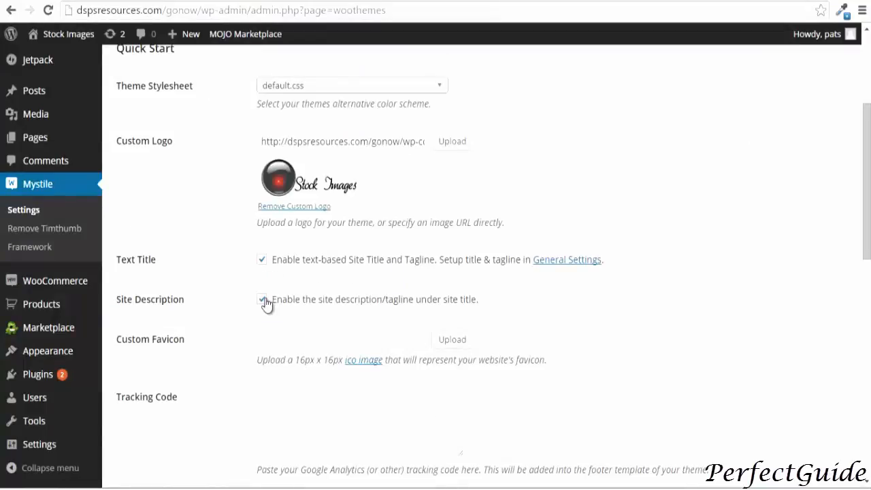
Look over the remaining general theme settings, down to the pagination style, and save the changes.
scroll(265, 299, down, 2)
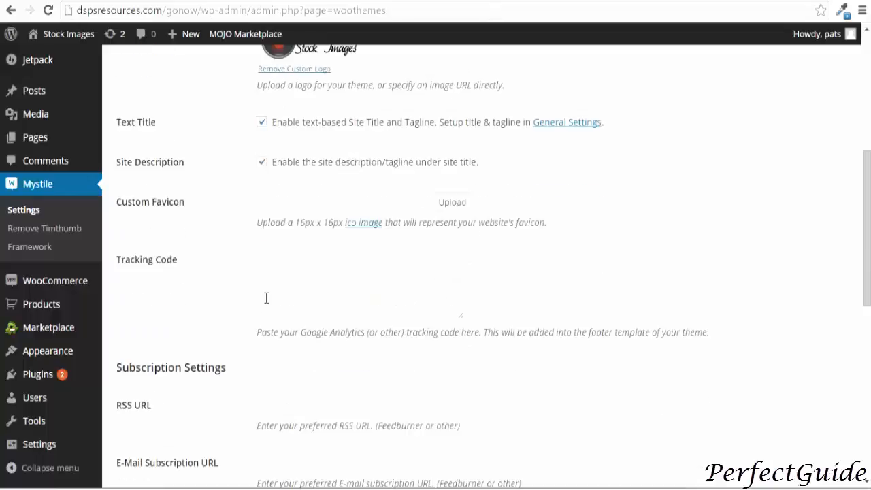
scroll(266, 298, down, 4)
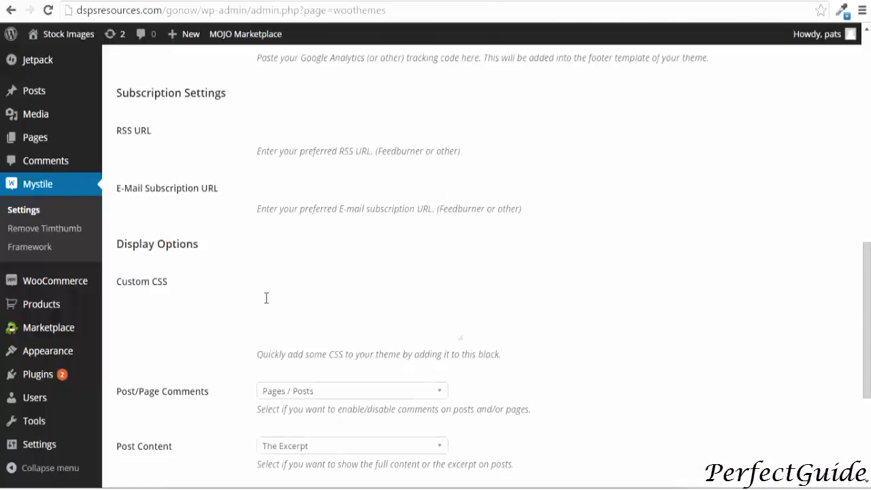
scroll(266, 298, down, 3)
mouse_move(114, 425)
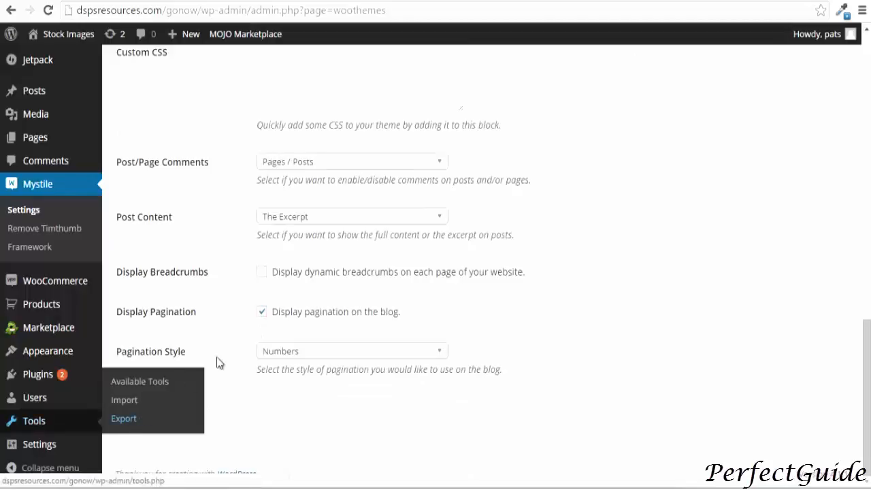
click(144, 416)
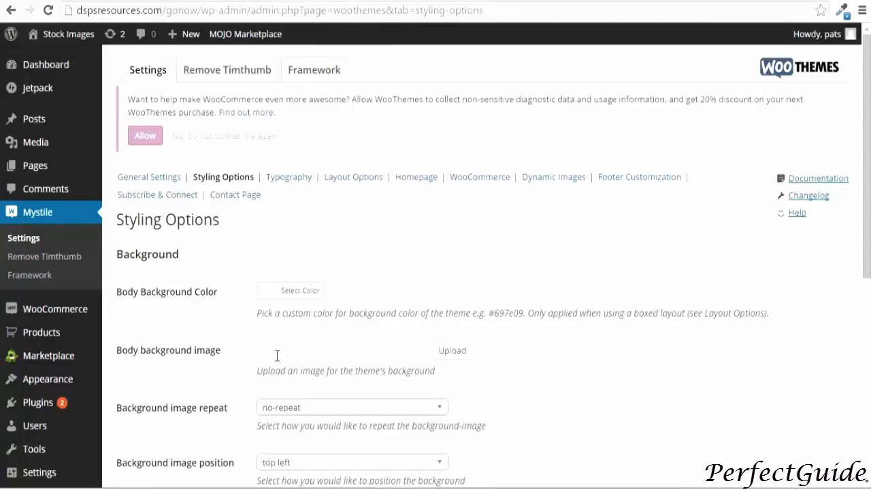
Review the background, link and button color settings in the theme's Styling Options.
scroll(277, 351, down, 4)
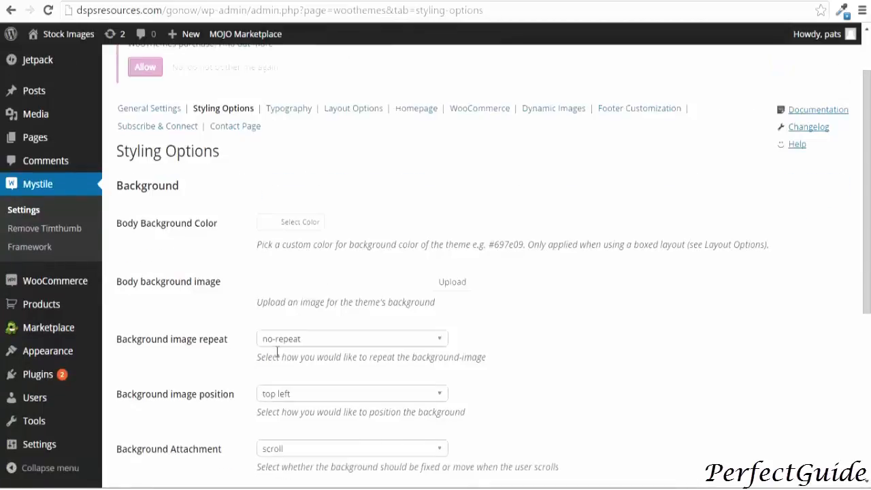
scroll(277, 351, down, 2)
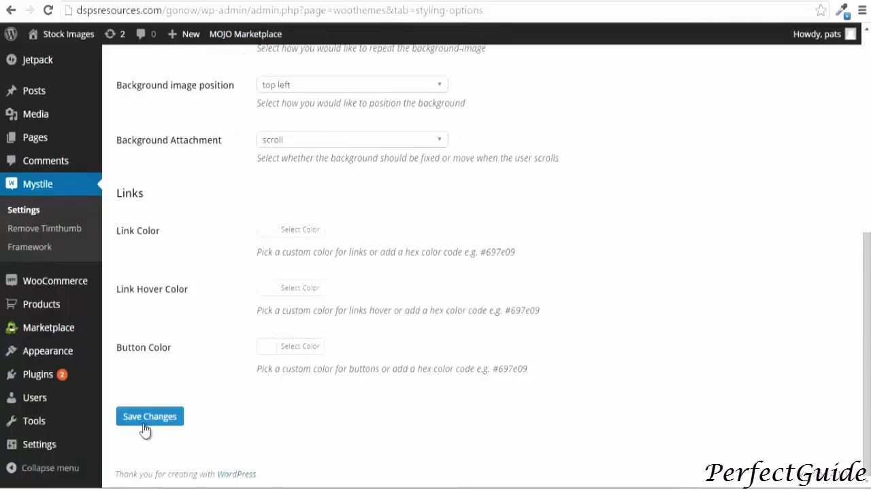
click(144, 416)
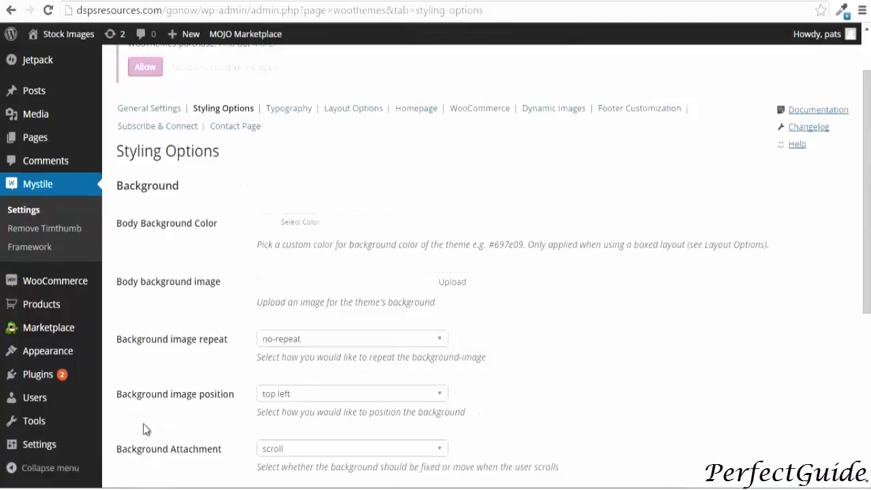
scroll(142, 423, down, 3)
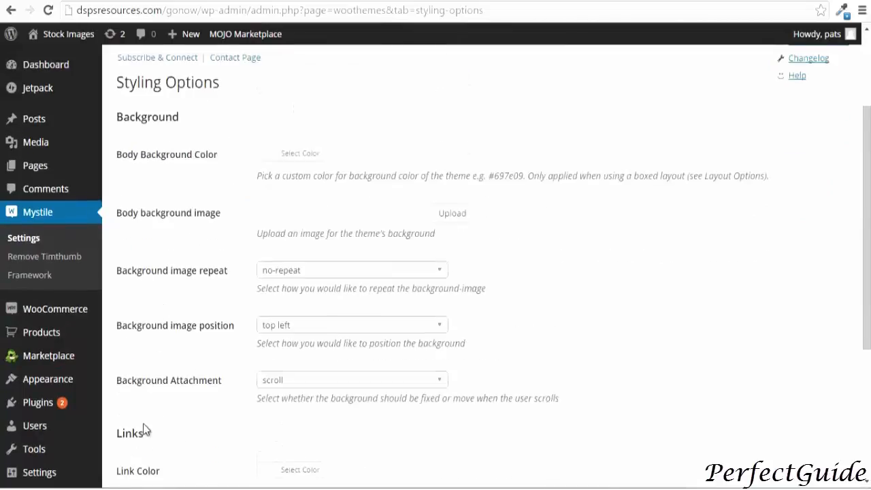
scroll(142, 423, up, 4)
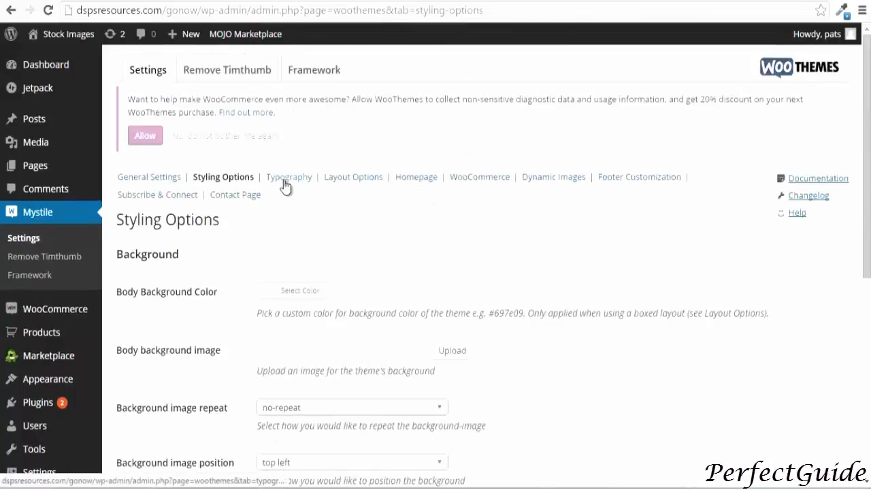
Set the theme's main layout to content with a right-hand sidebar in the Layout Options and save the changes.
click(342, 181)
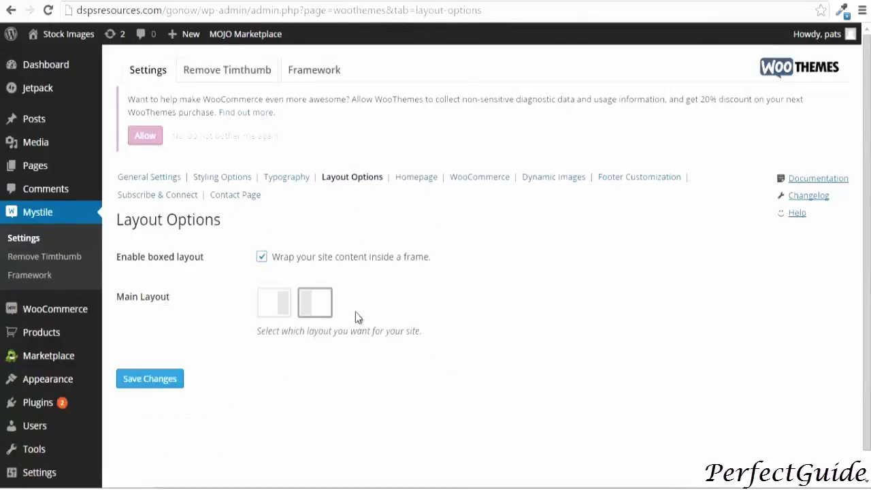
click(273, 304)
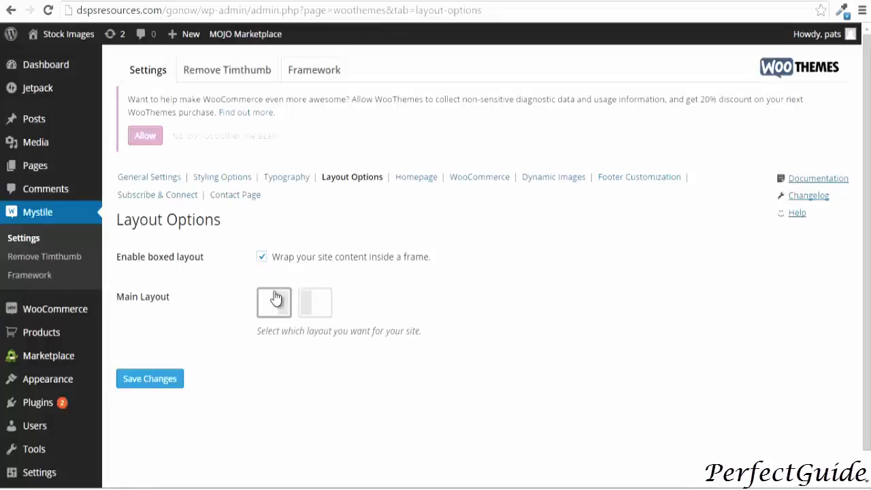
click(134, 379)
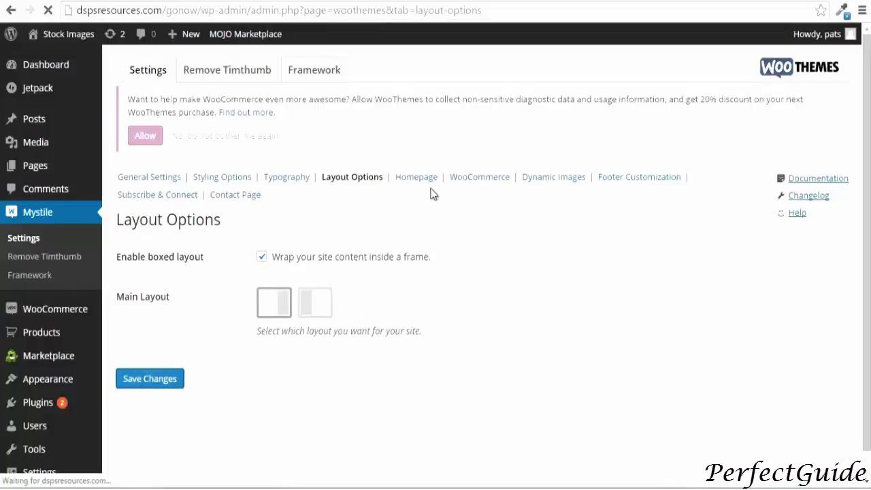
Enable the banner in the Homepage settings and set the uploaded orange sunlit grass picture as its featured image.
click(410, 214)
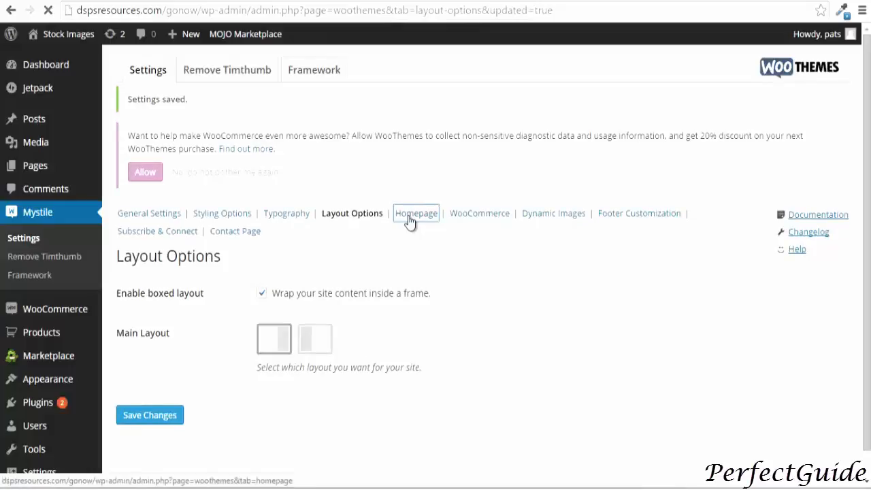
click(261, 291)
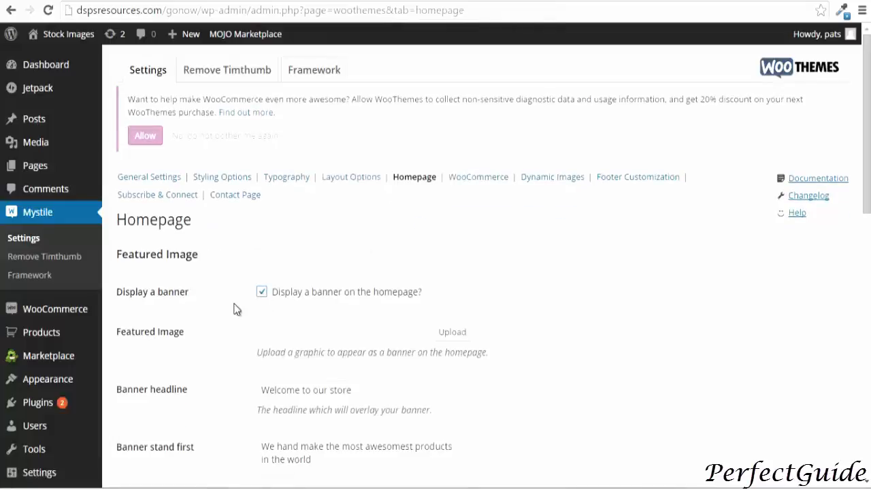
click(446, 333)
click(169, 202)
click(777, 446)
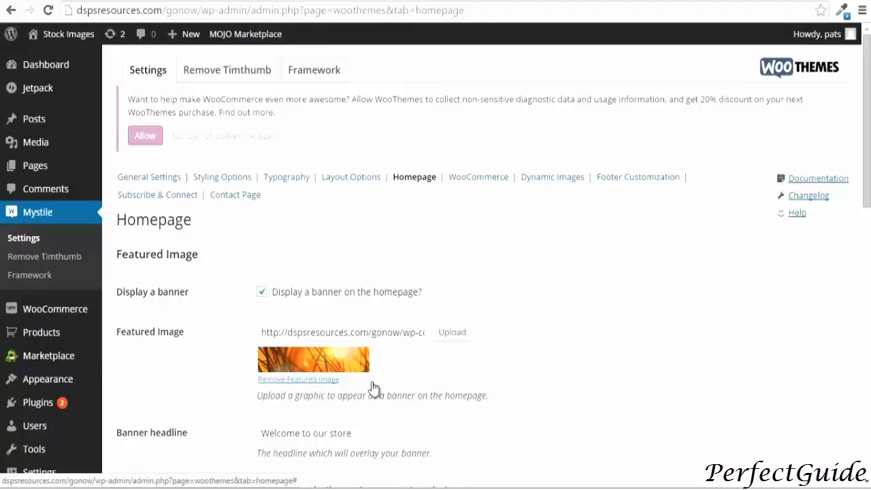
Change the banner stand first text to "We offer the best online Stock Images!".
scroll(347, 411, down, 1)
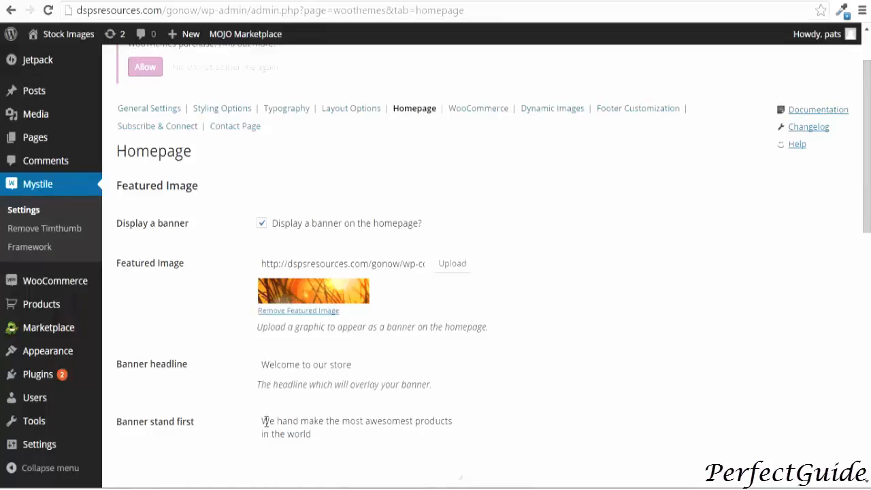
drag(276, 422, 338, 437)
text(offer the best online Stock Images!)
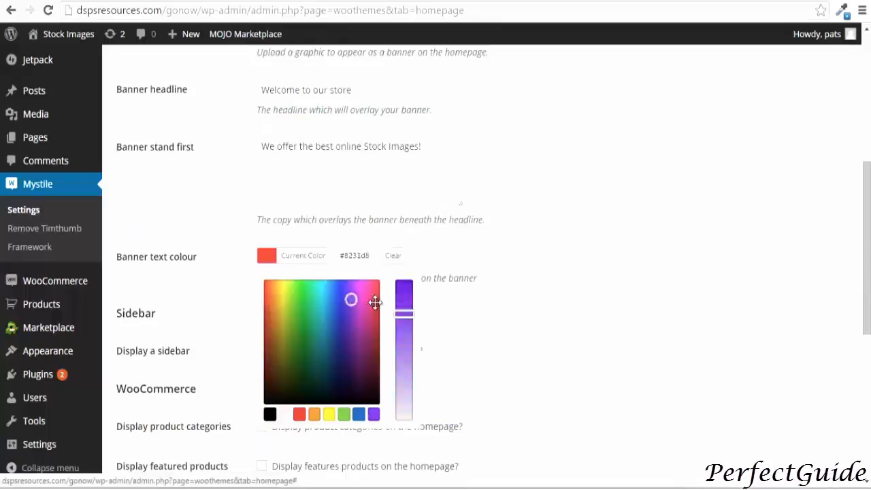
Set the banner text colour to the dark red #cc0000.
mouse_move(375, 302)
mouse_down()
mouse_move(262, 293)
mouse_move(259, 279)
mouse_move(257, 300)
mouse_up()
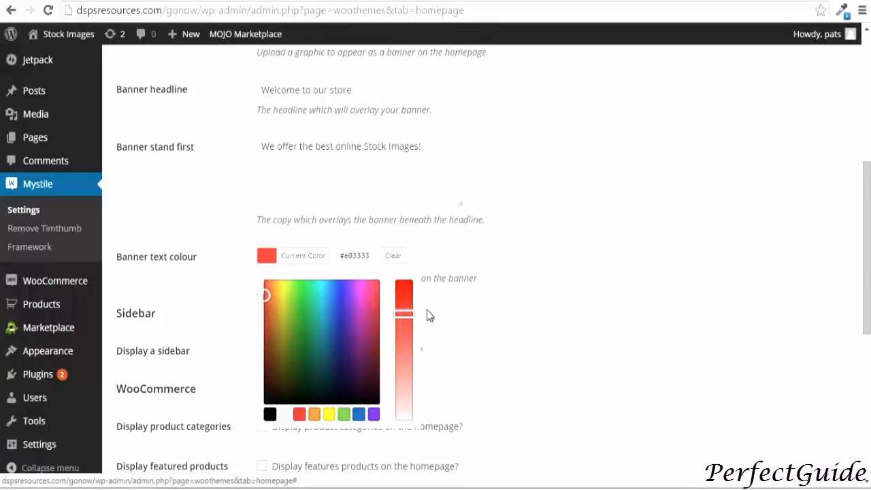
drag(407, 313, 404, 284)
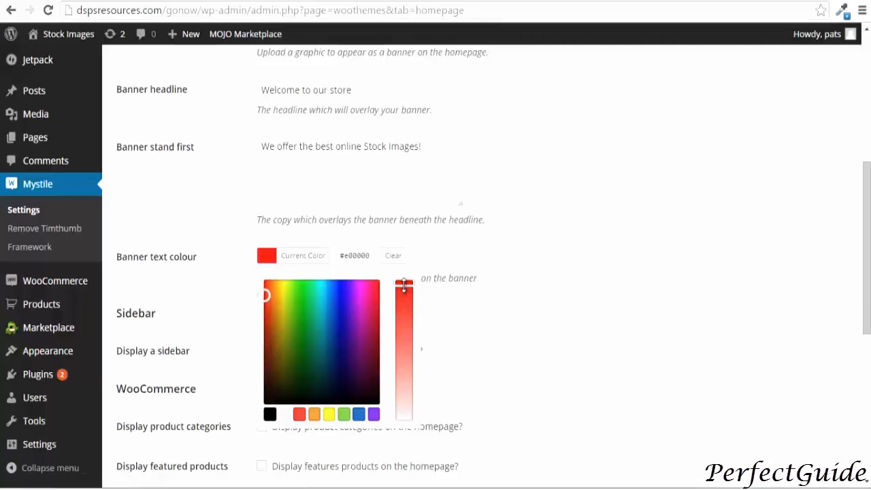
drag(266, 295, 263, 306)
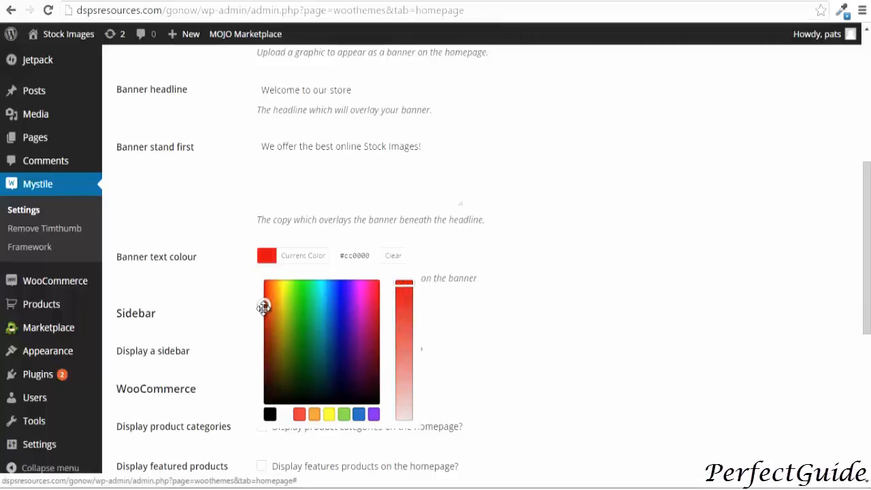
Enable featured products on the homepage, turn off the latest blog posts, and save the homepage settings.
scroll(323, 306, down, 3)
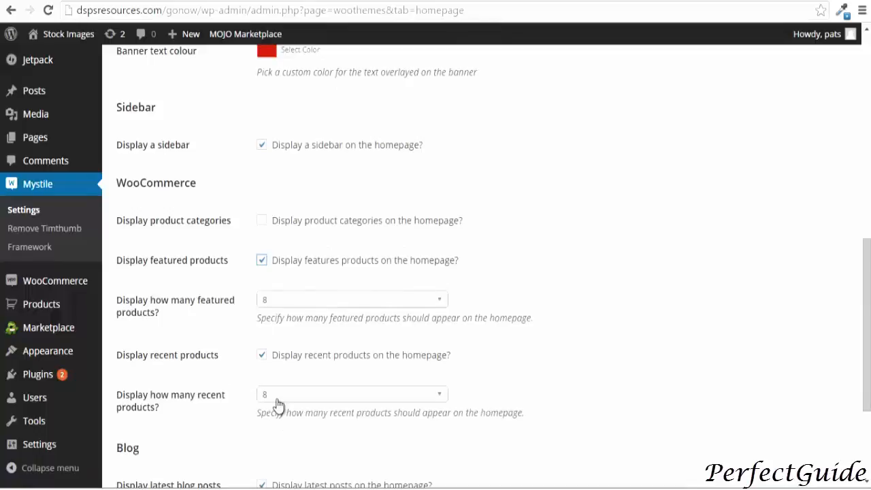
scroll(277, 405, down, 1)
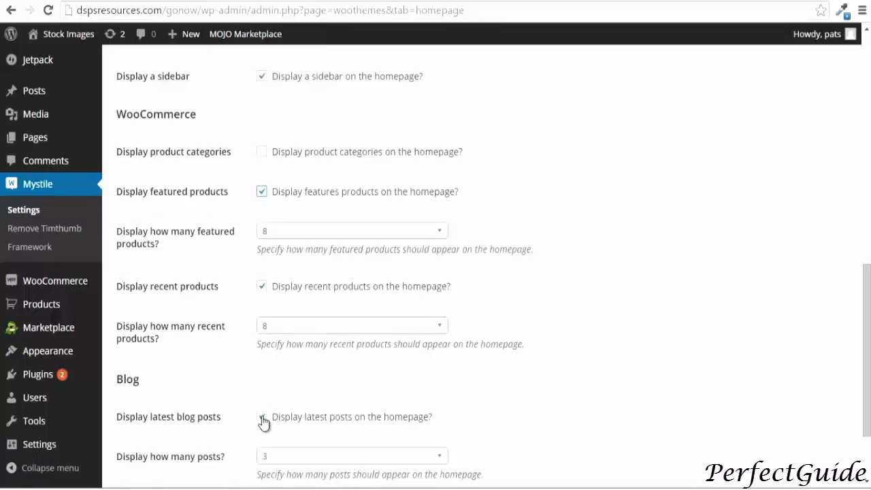
click(262, 417)
scroll(164, 423, down, 1)
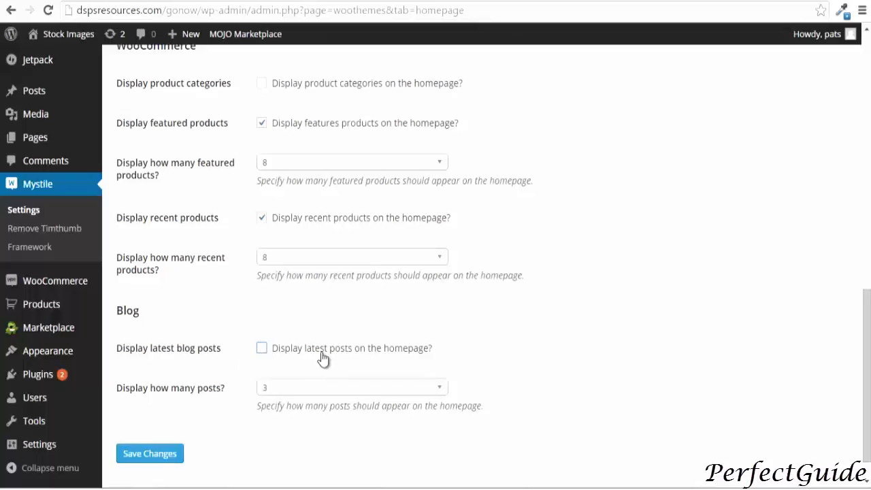
click(149, 457)
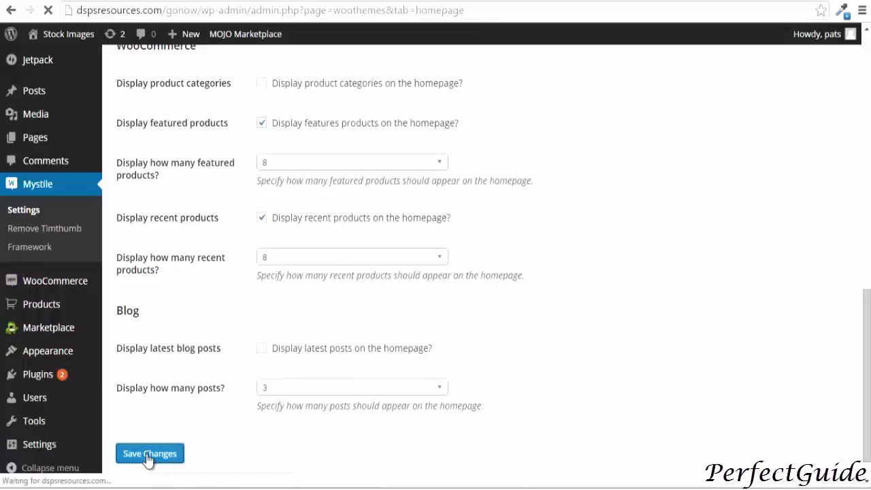
Review and save the theme's WooCommerce settings, and look over the Dynamic Images resizer and thumbnail settings.
click(476, 213)
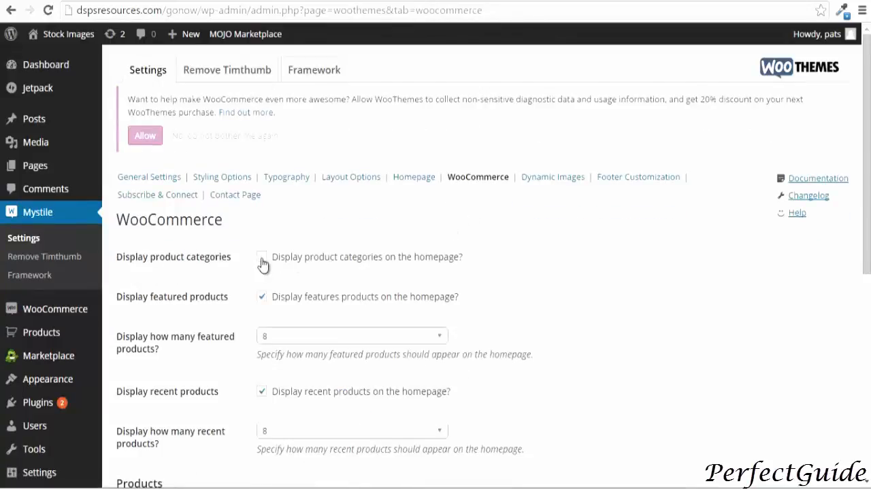
scroll(265, 325, down, 2)
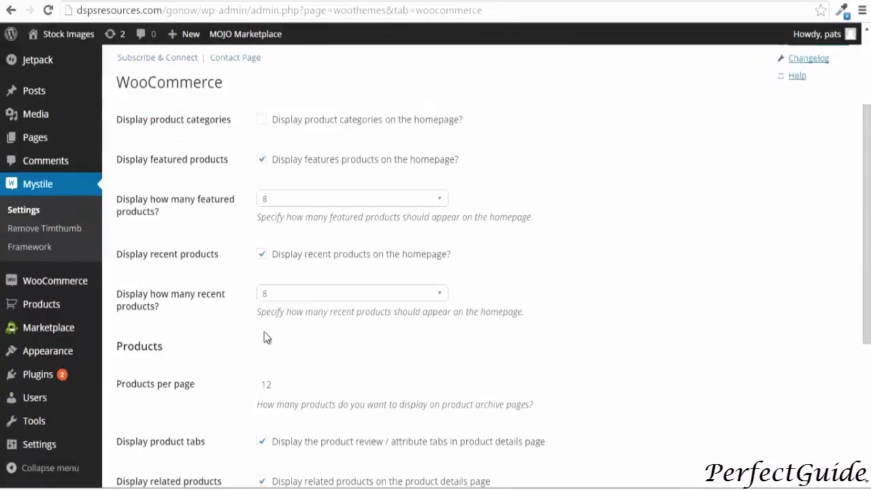
scroll(265, 346, down, 3)
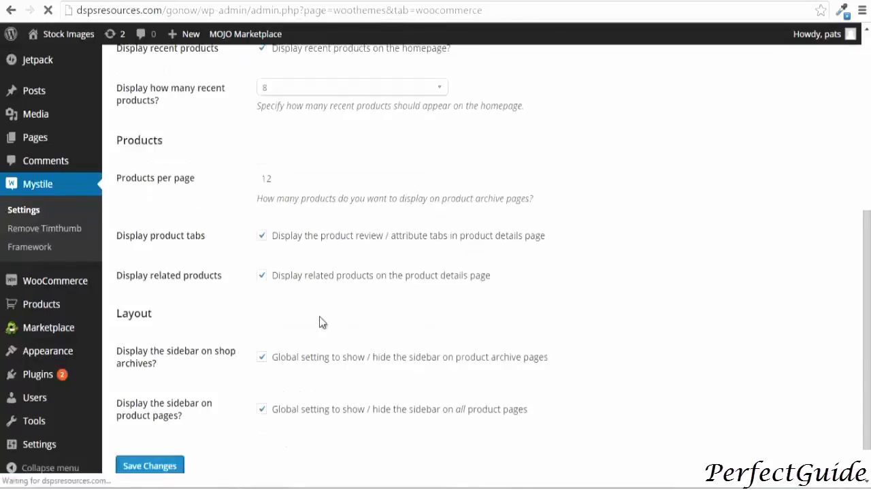
click(542, 214)
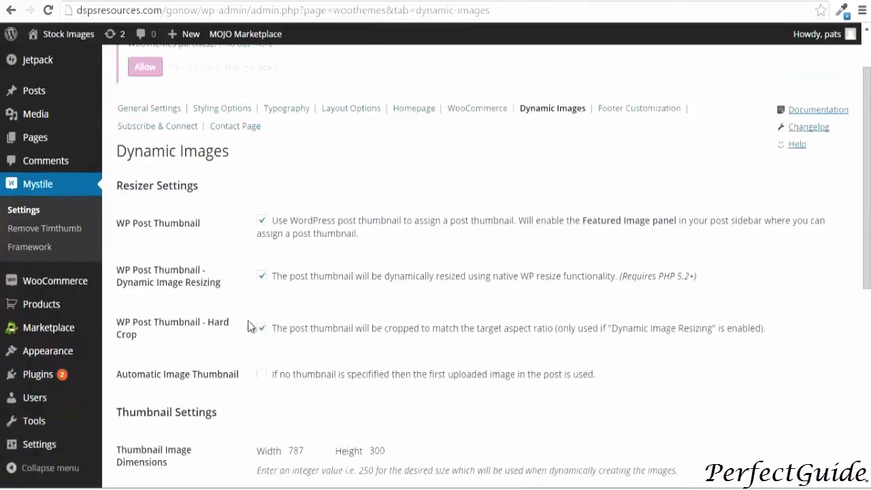
scroll(247, 323, down, 2)
scroll(247, 320, up, 3)
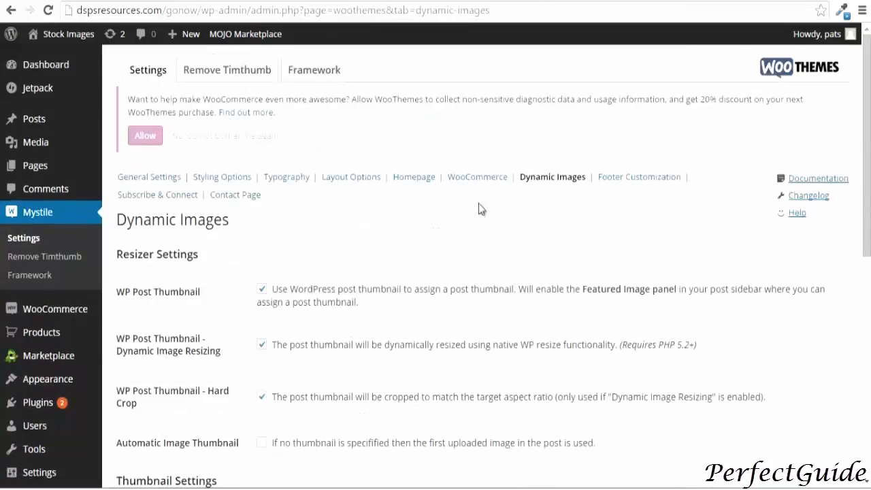
Check the Footer Customization widget areas and custom footer text options, and save the settings.
click(607, 178)
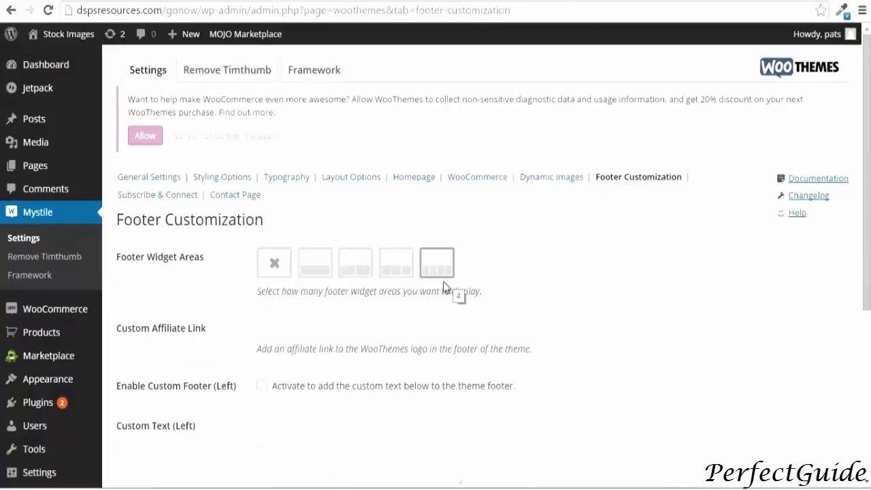
scroll(225, 395, down, 3)
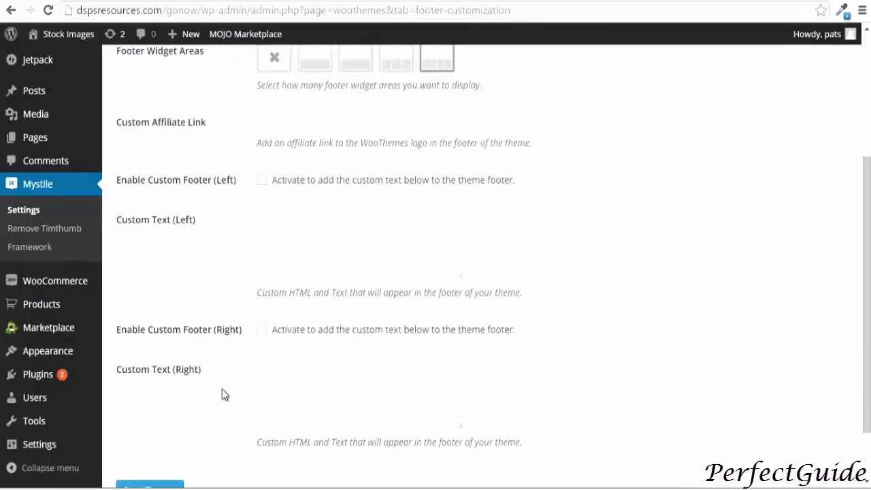
scroll(222, 394, down, 2)
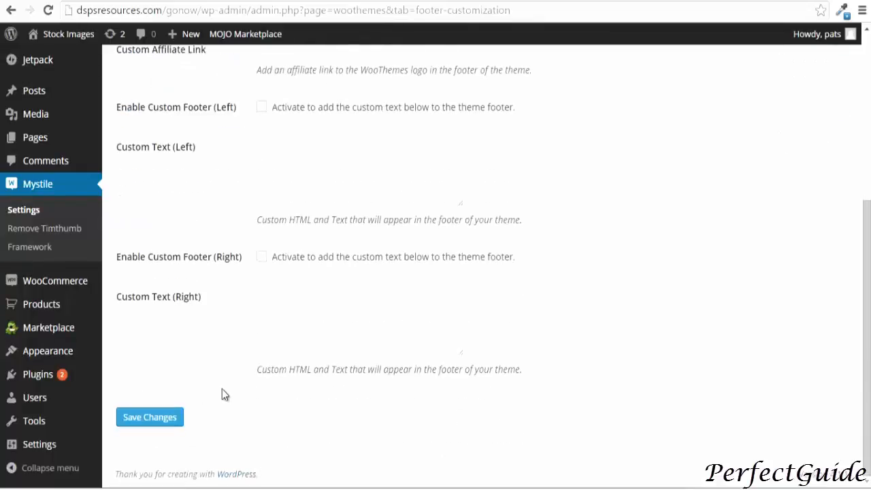
click(137, 419)
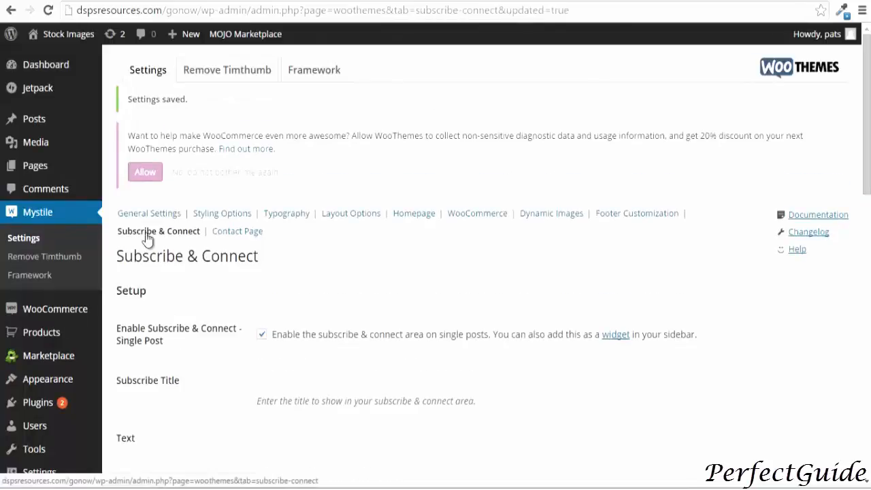
Enable the contact information panel in the theme's Contact Page settings, leave the contact fields empty, and save.
click(237, 232)
scroll(414, 265, down, 3)
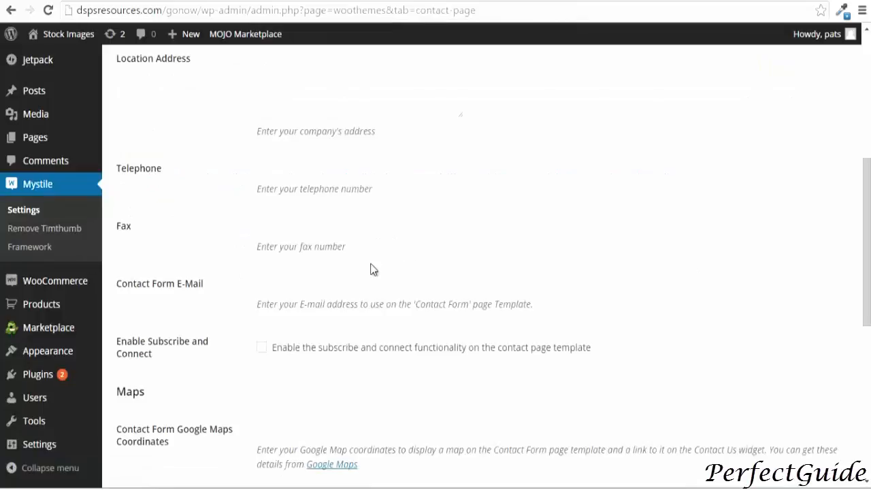
scroll(372, 269, up, 4)
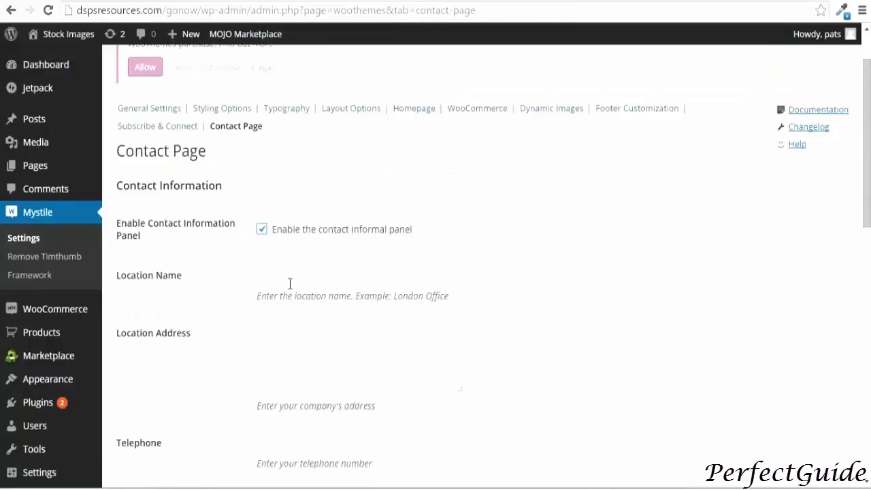
scroll(290, 283, down, 2)
click(280, 139)
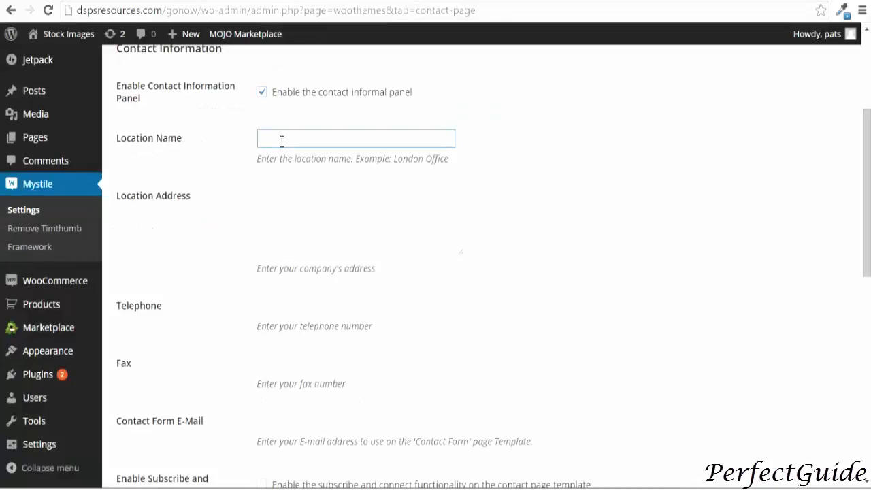
scroll(272, 204, down, 8)
click(150, 419)
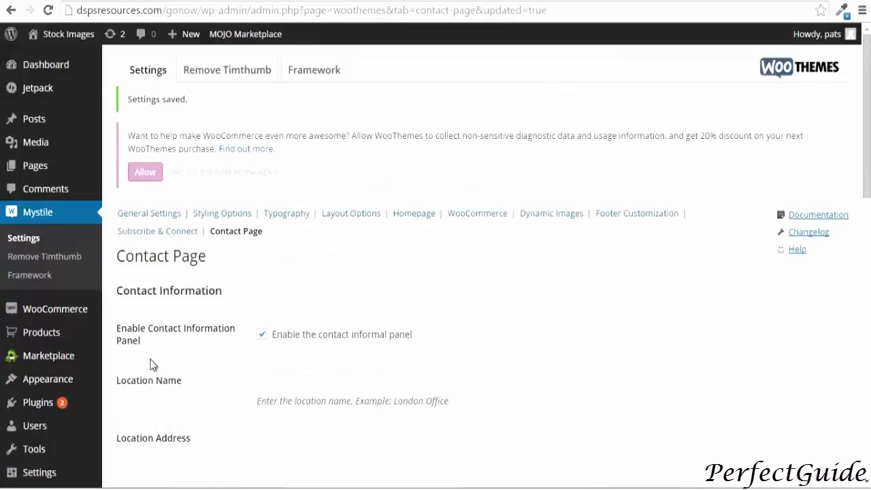
scroll(151, 362, down, 2)
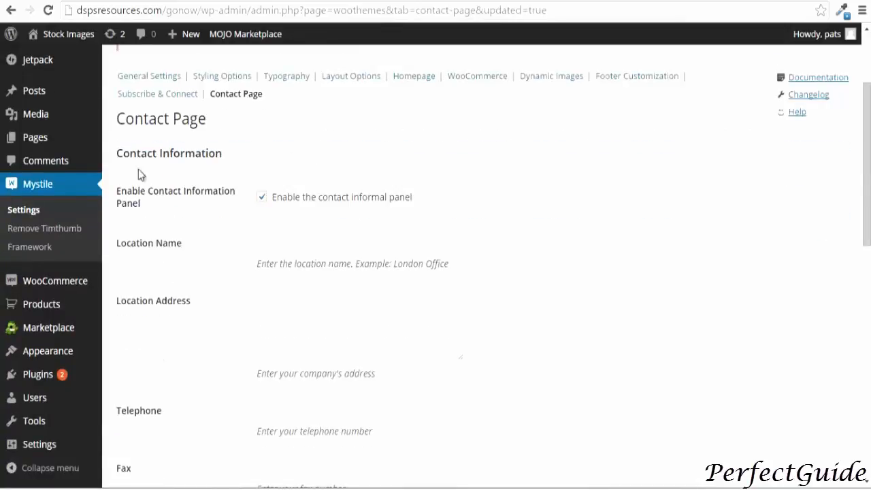
Insert the shortcode [product_categories number="" parent="0"] in the Product Categories page and update the page.
mouse_move(64, 136)
click(131, 144)
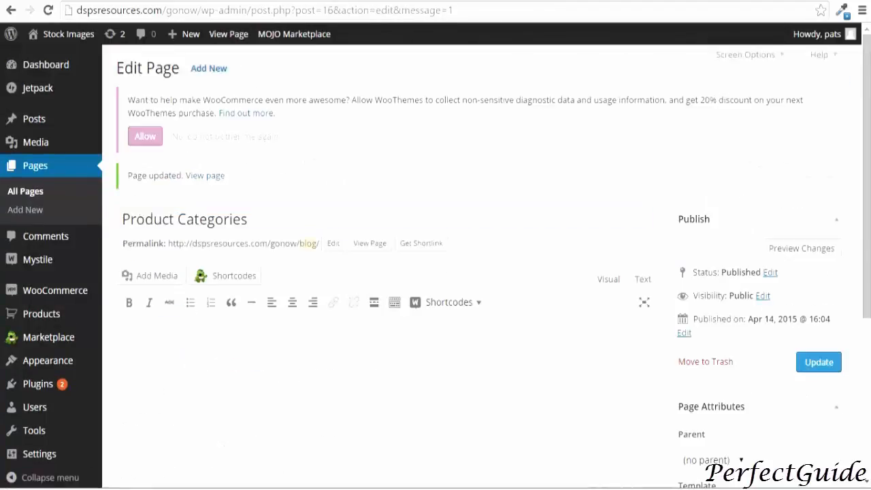
text([product_categories number="" parent="0"])
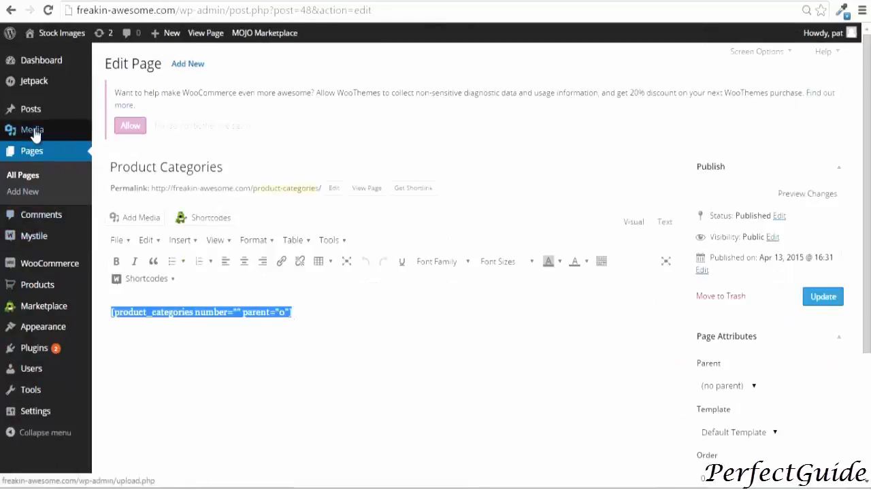
click(29, 177)
click(28, 177)
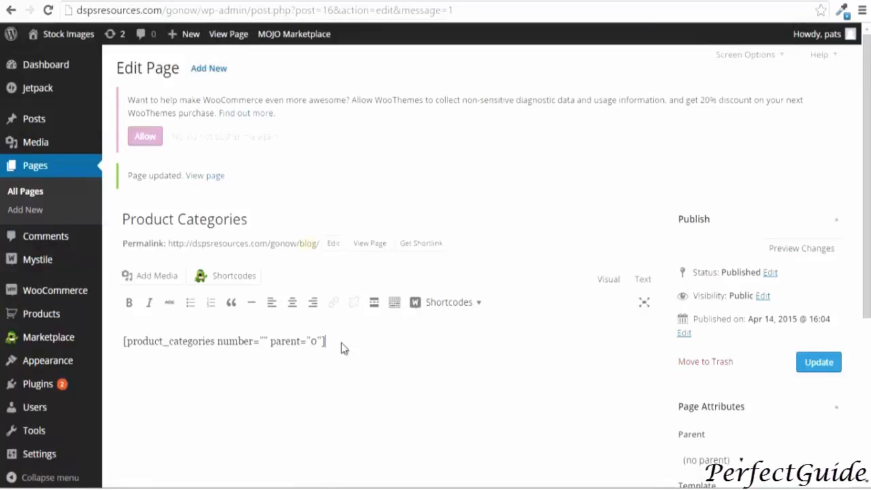
click(810, 362)
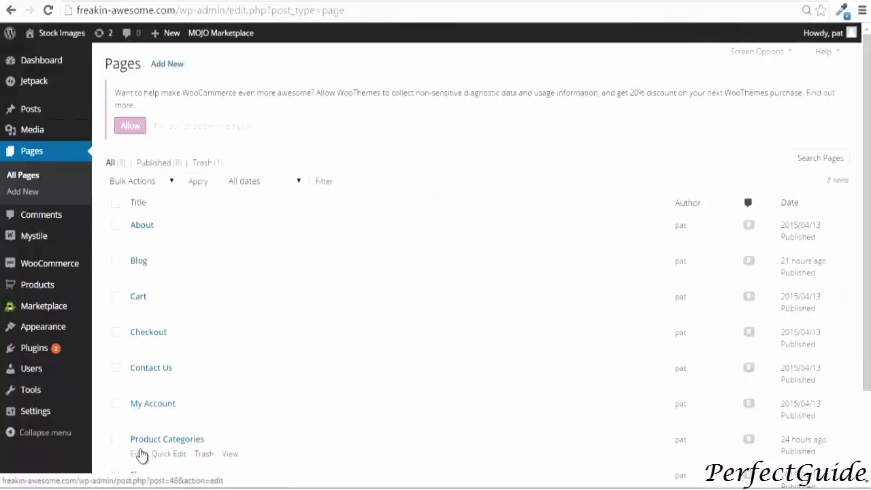
Fill the new About page with a centred Stock Images logo and text beginning "We stock only the best".
scroll(140, 452, down, 1)
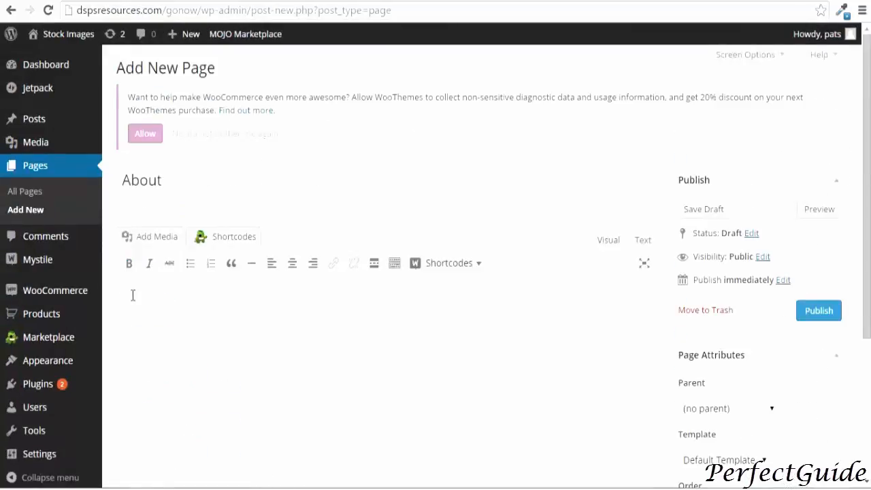
click(133, 296)
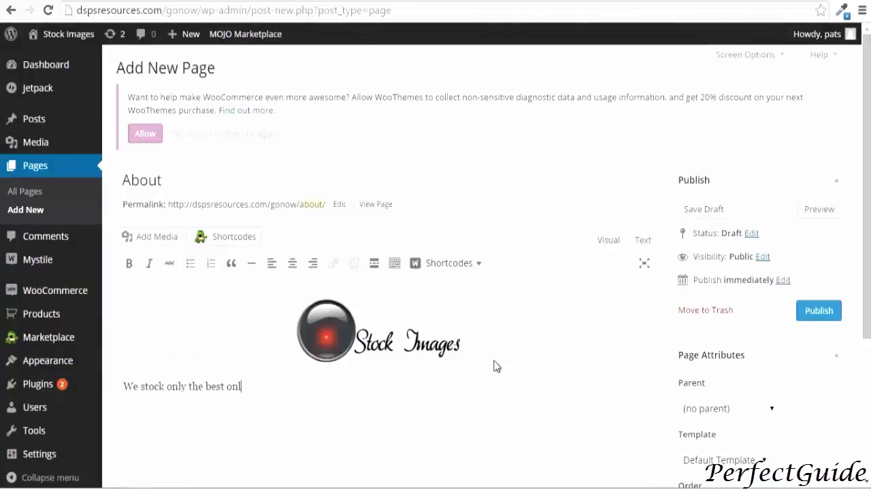
key(BackSpace)
key(BackSpace)
key(BackSpace)
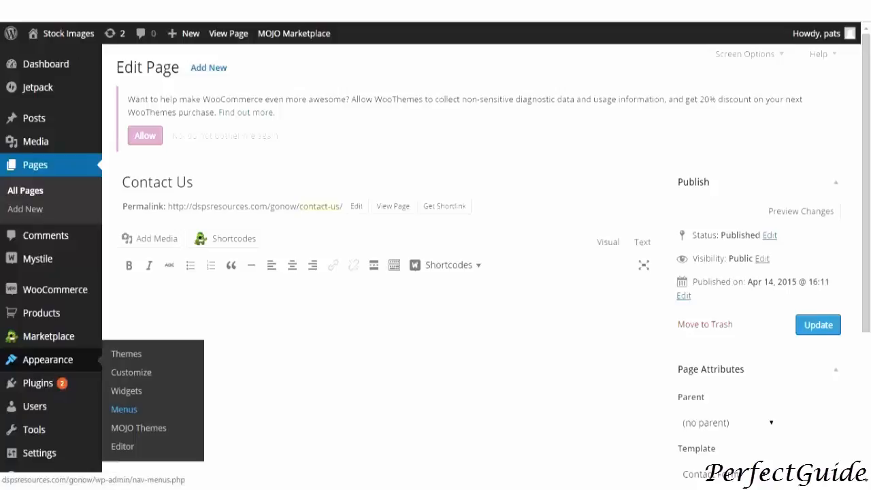
Create a navigation menu named Main, assign it to the Primary Menu theme location, and save it.
click(124, 409)
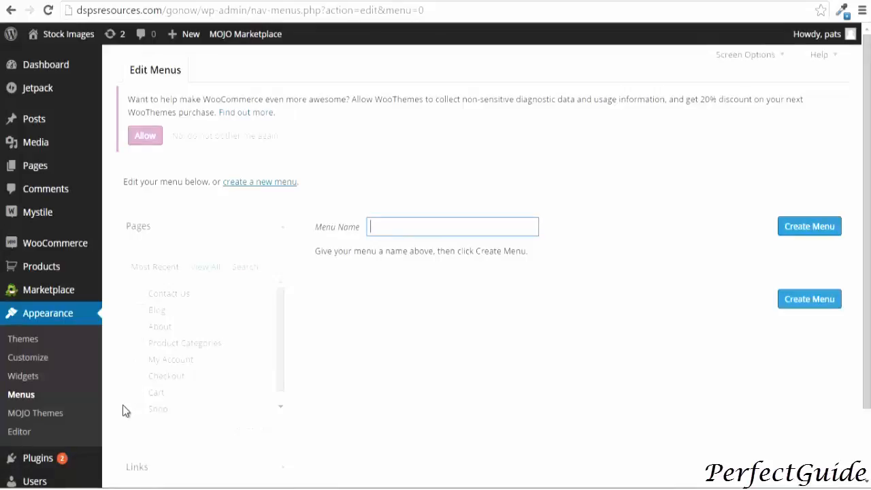
text(Main)
click(791, 230)
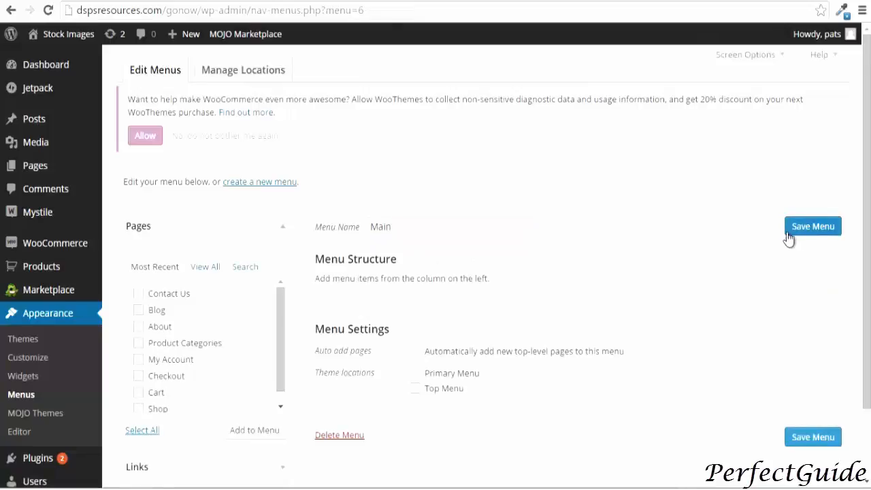
click(415, 376)
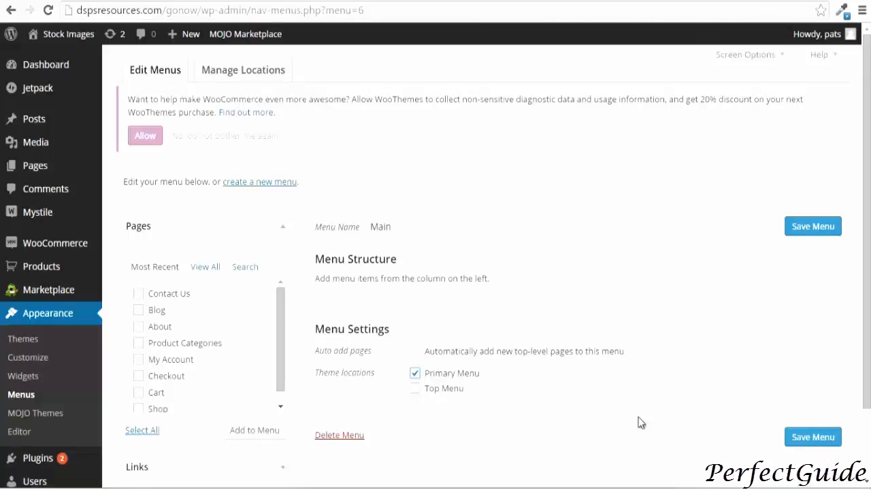
click(794, 437)
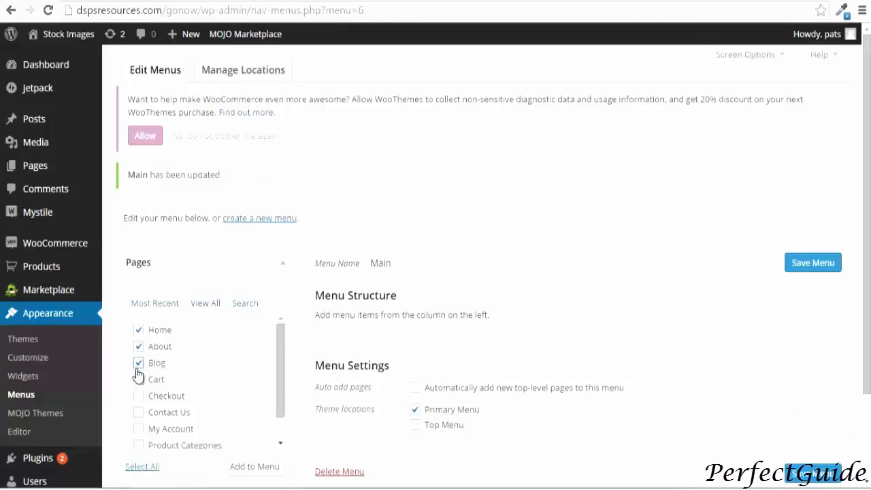
Add the Shop, Contact Us, Blog, About, Product Categories, My Account, Checkout and Cart pages to the Main menu.
click(138, 379)
click(138, 395)
click(138, 412)
click(138, 428)
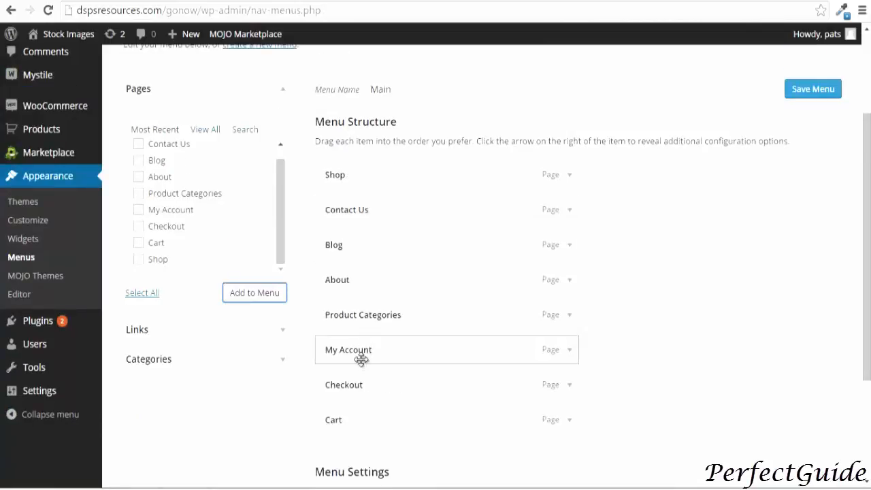
Reorder the menu as About, Shop, Product Categories, My Account, Checkout, Contact Us, Blog, nest Cart under Checkout, and save it.
drag(360, 275, 347, 169)
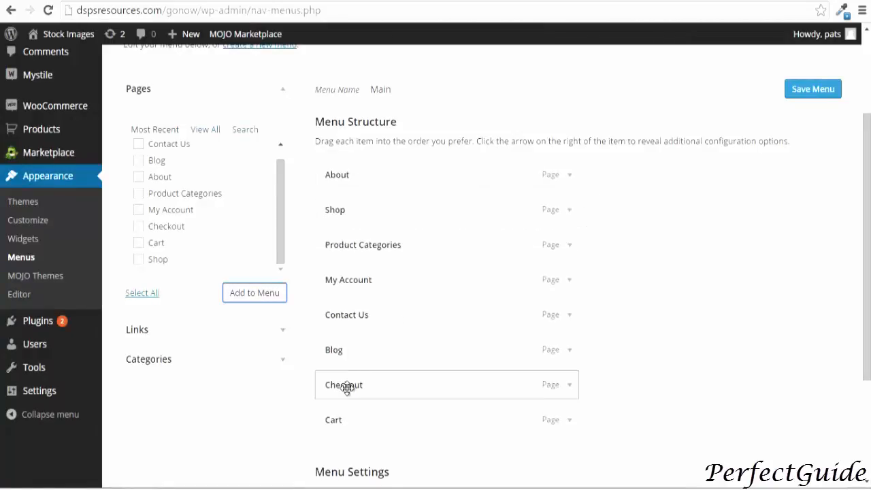
drag(347, 394, 352, 331)
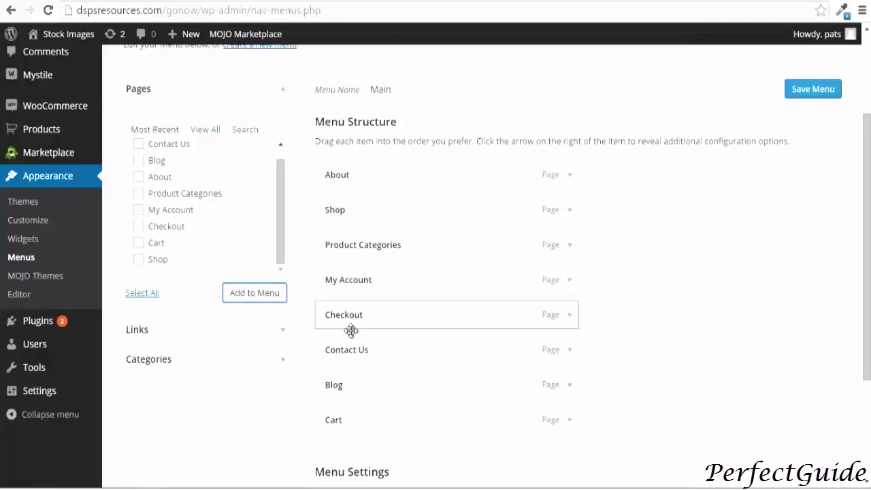
drag(338, 419, 361, 349)
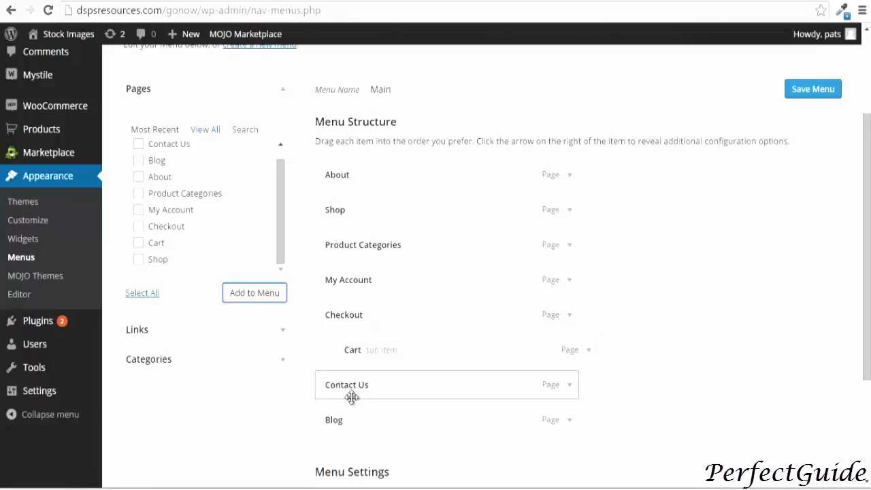
scroll(816, 444, down, 2)
click(816, 443)
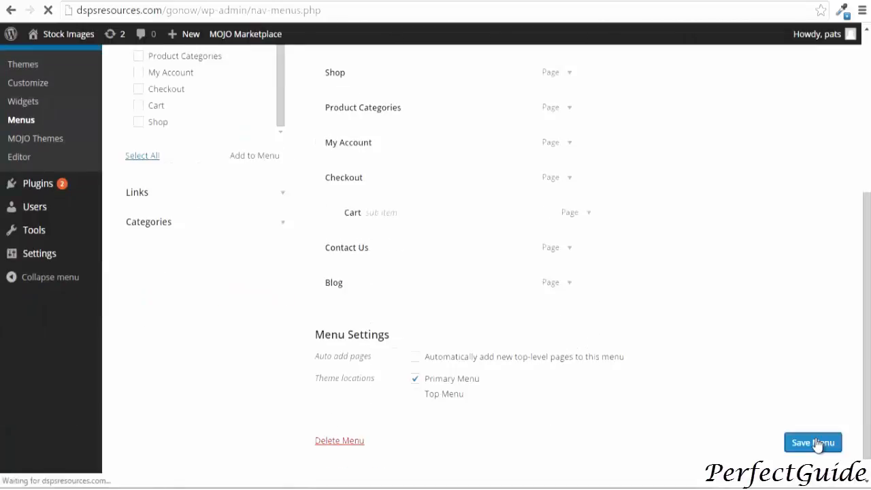
Add a custom link with the text HOME pointing to dspsresources.com/gonow to the Main menu.
click(132, 379)
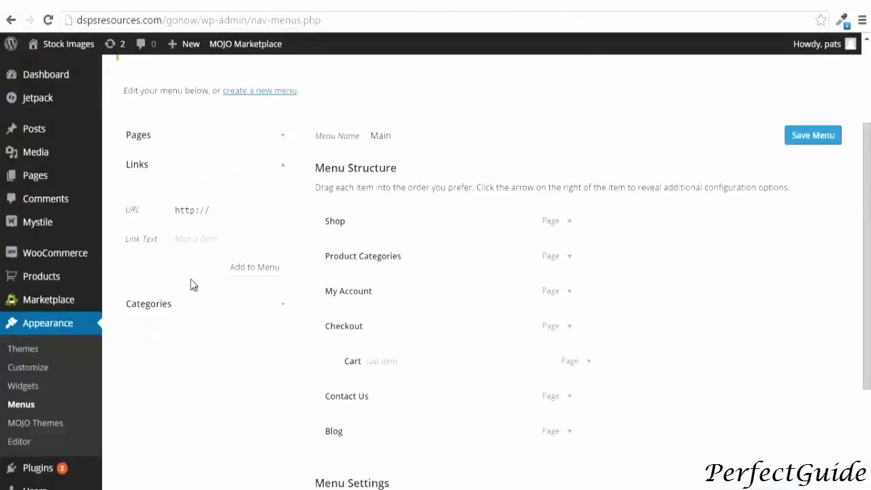
click(197, 236)
text(HOME)
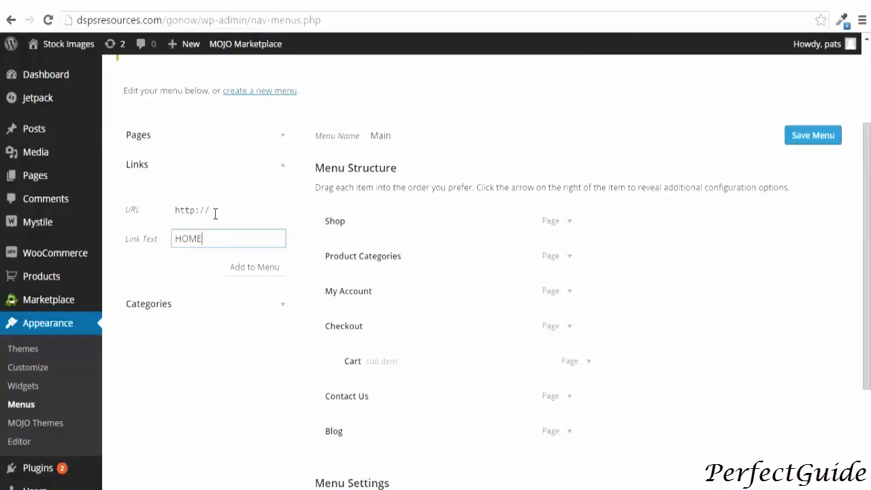
drag(215, 210, 175, 210)
right_click(176, 210)
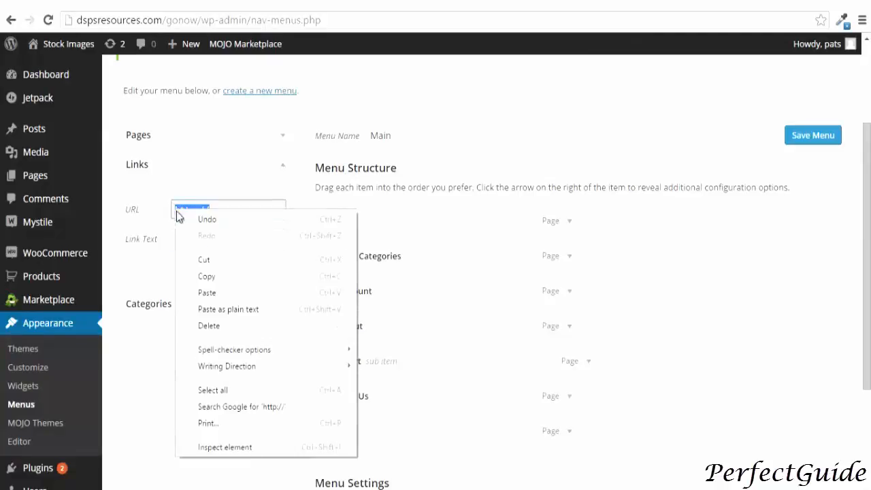
click(198, 293)
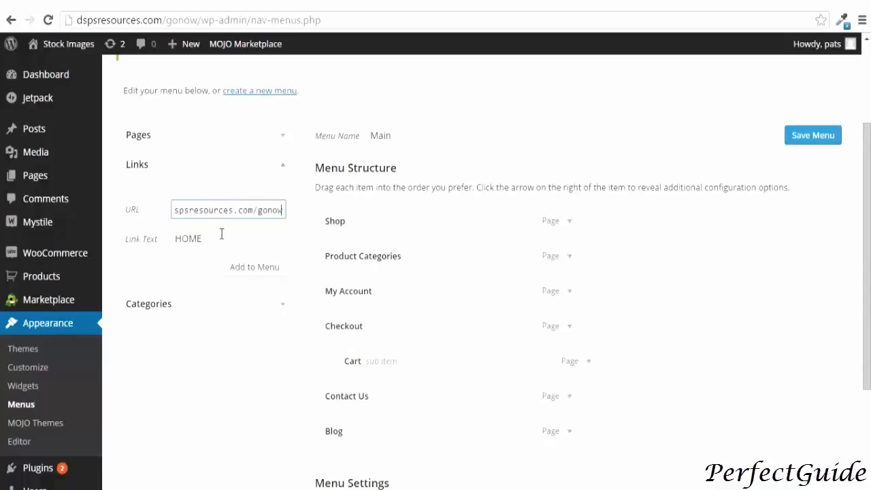
click(238, 270)
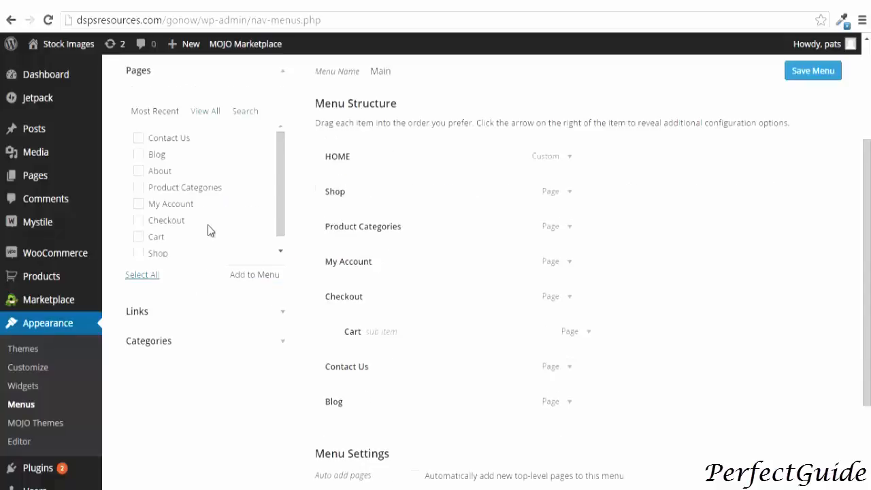
Add the About page back to the Main menu, place it between HOME and Shop, and save the menu.
click(139, 171)
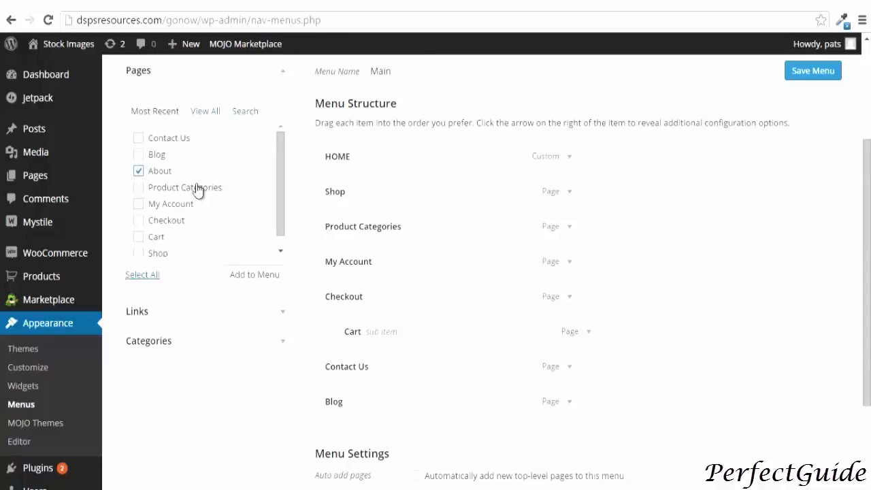
click(242, 275)
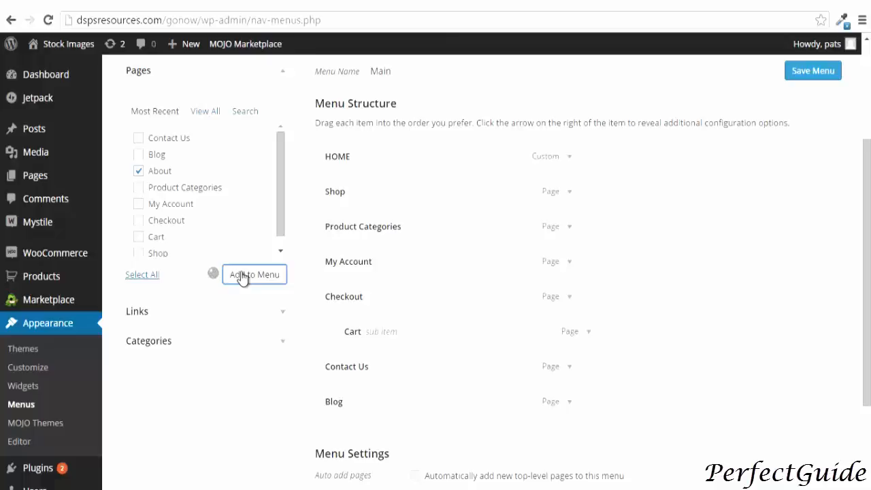
drag(352, 434, 378, 207)
scroll(778, 272, down, 3)
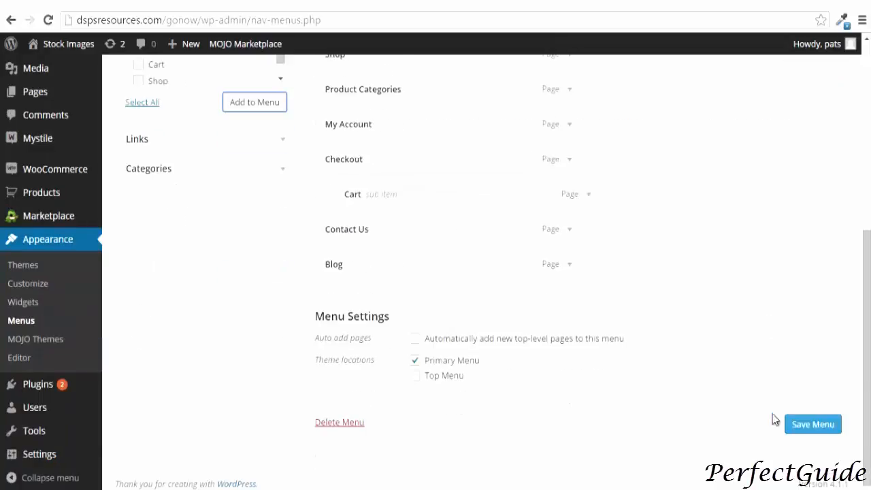
click(807, 428)
Open the Stock Images site in a new browser tab and check the main navigation menu on its home page.
mouse_move(77, 75)
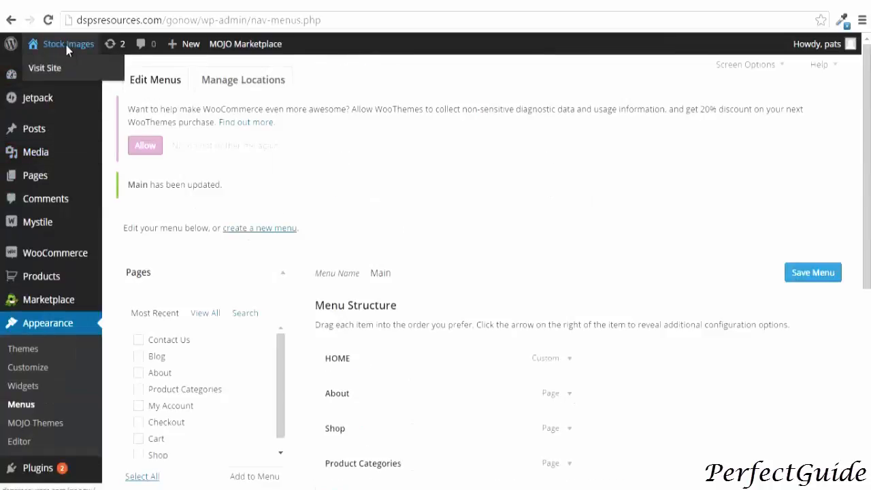
right_click(66, 45)
click(87, 57)
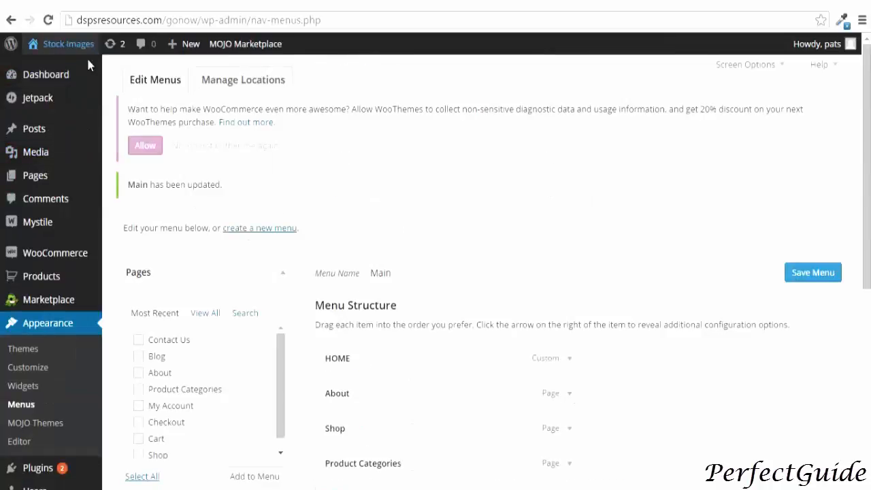
click(447, 4)
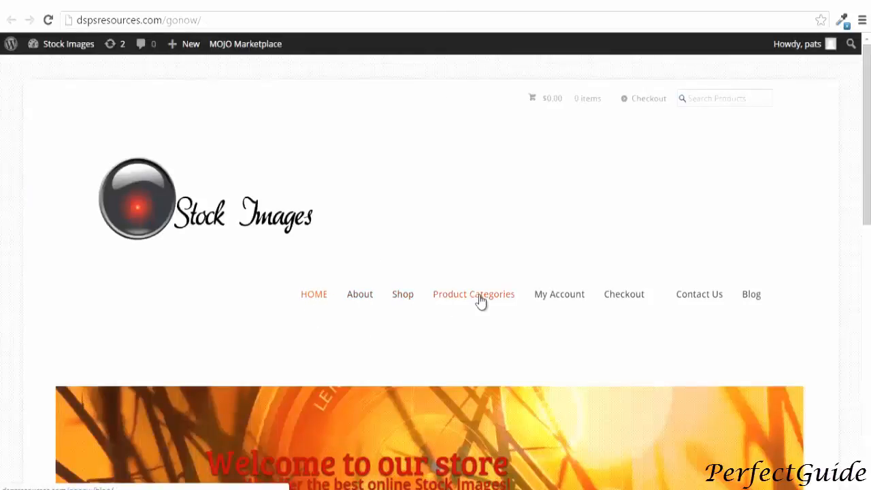
mouse_move(610, 297)
scroll(649, 314, down, 2)
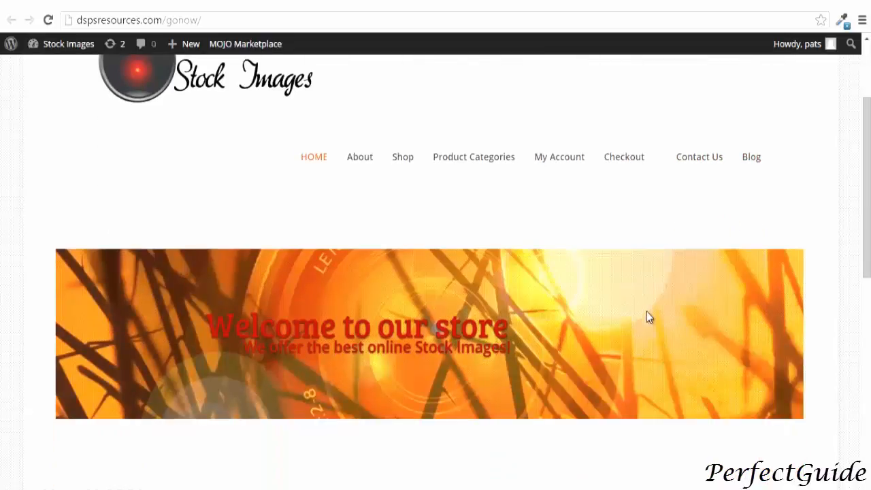
scroll(646, 311, up, 3)
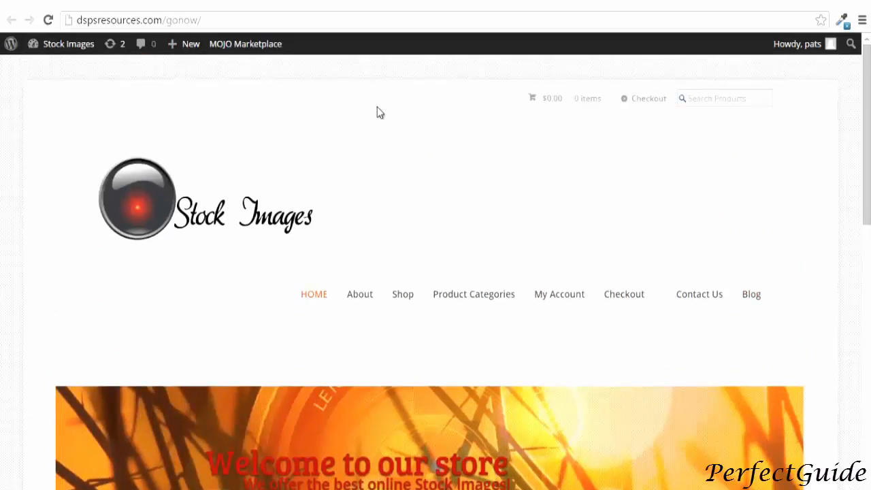